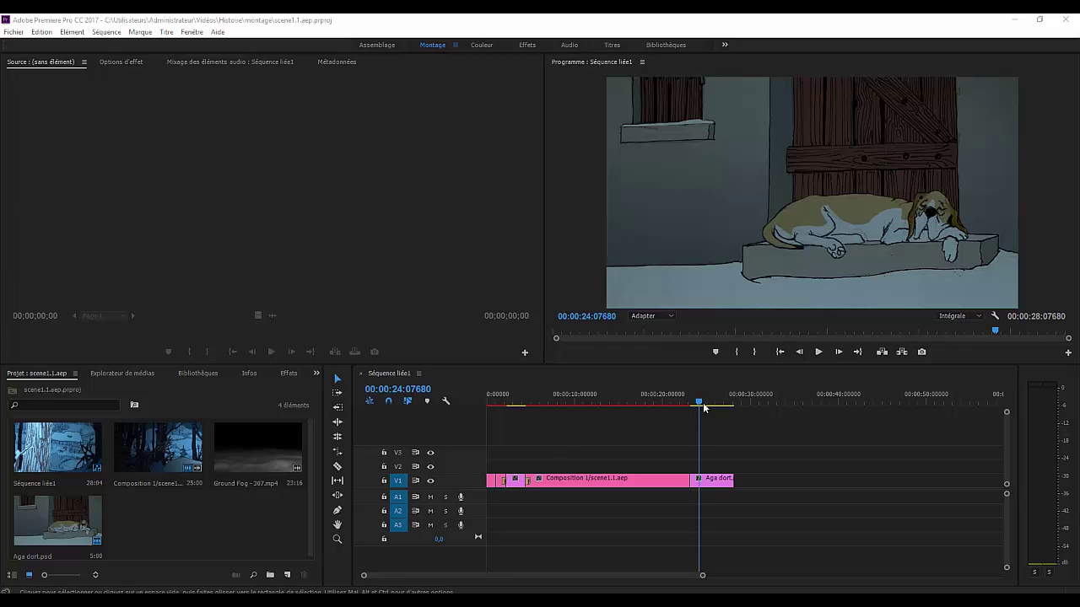
- Return the playhead to the start of the sequence and look over the Adobe Dynamic Link options
{"action": "left_click_drag", "start_coordinate": [701, 405], "coordinate": [468, 429]}
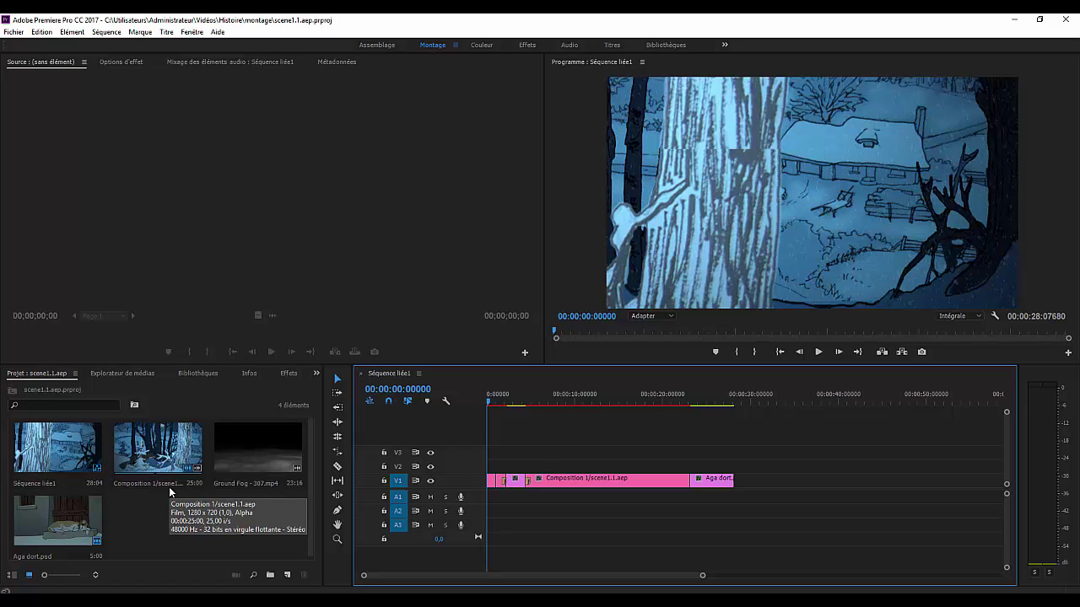
{"action": "left_click", "coordinate": [13, 32]}
{"action": "mouse_move", "coordinate": [61, 268]}
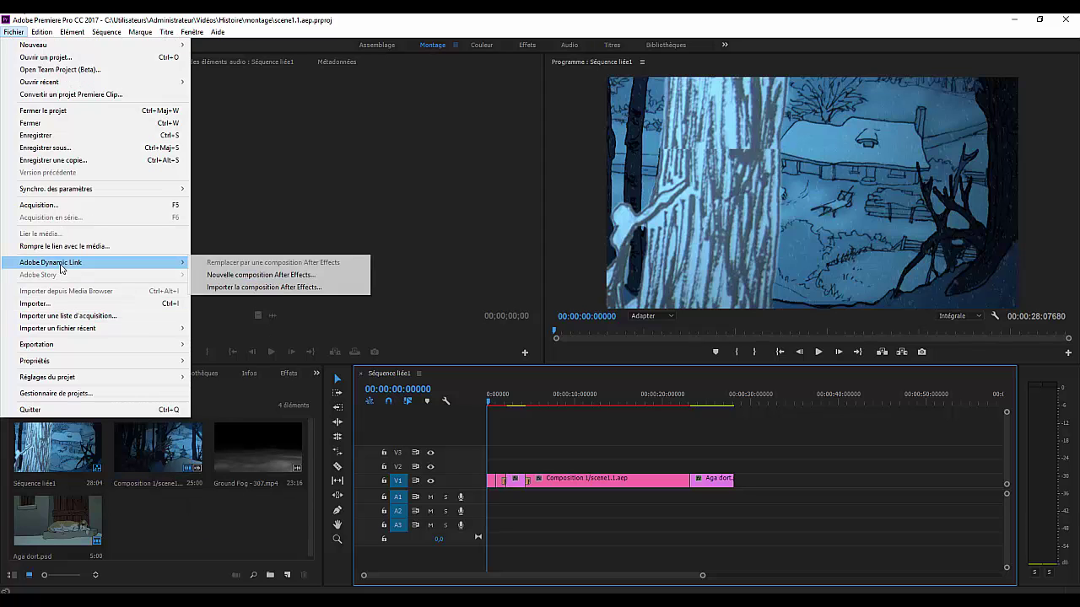
{"action": "left_click", "coordinate": [164, 517]}
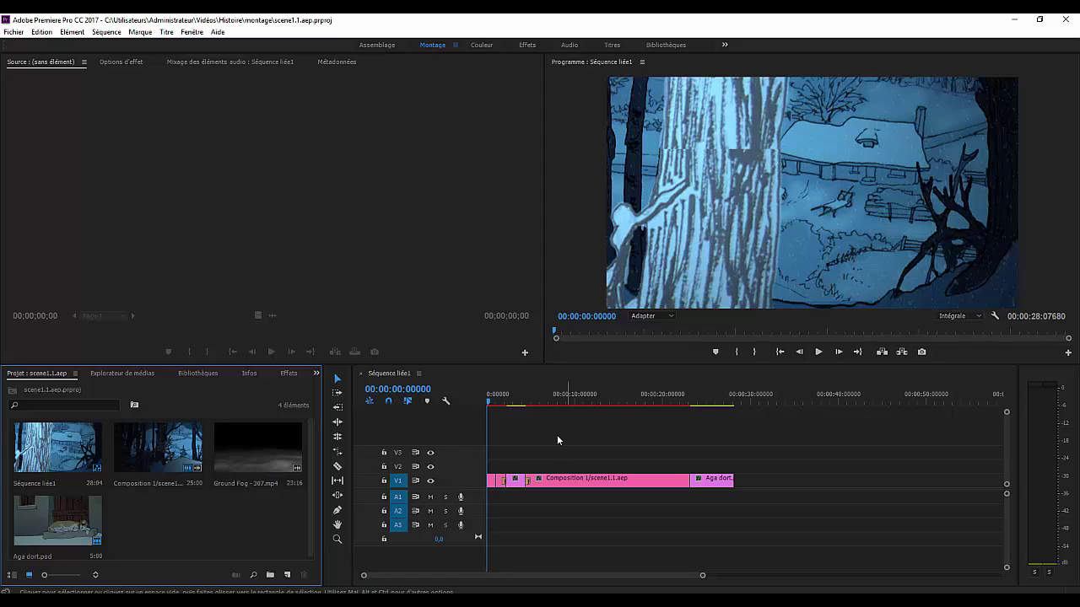
- Review the video settings for a new linked After Effects composition without creating one
{"action": "left_click", "coordinate": [10, 33]}
{"action": "mouse_move", "coordinate": [59, 264]}
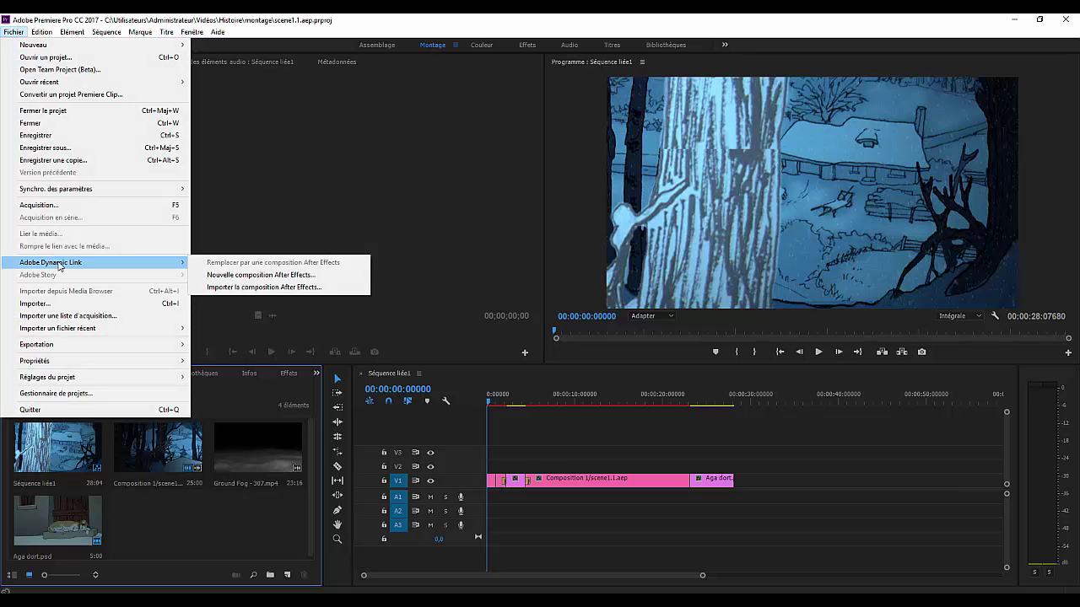
{"action": "left_click", "coordinate": [241, 276]}
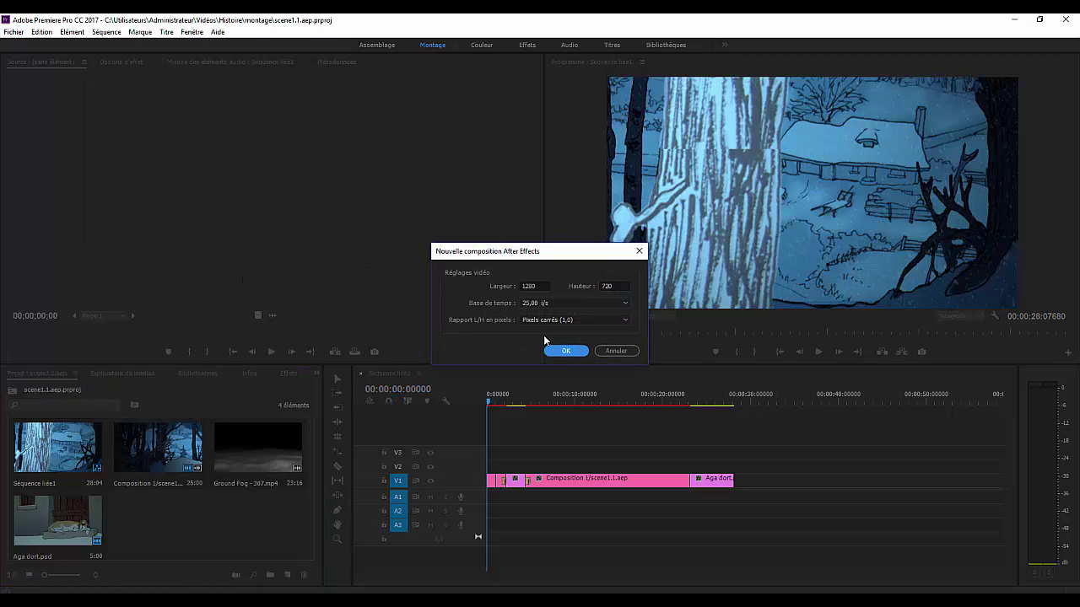
{"action": "left_click", "coordinate": [621, 350]}
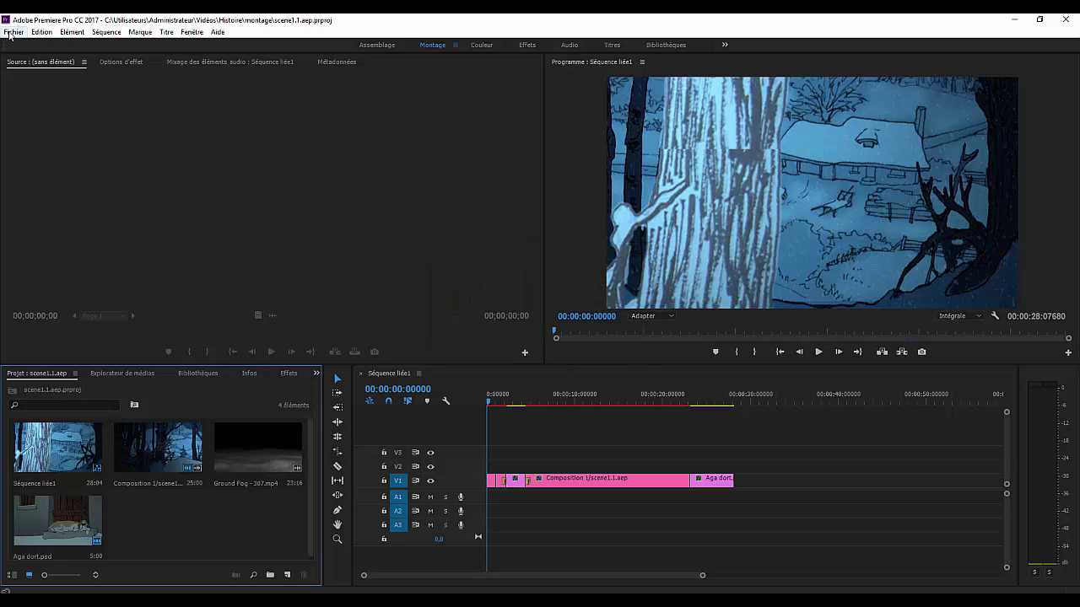
- Browse the Dynamic Link composition import for the After Effects project scene1.1.aep
{"action": "left_click", "coordinate": [10, 34]}
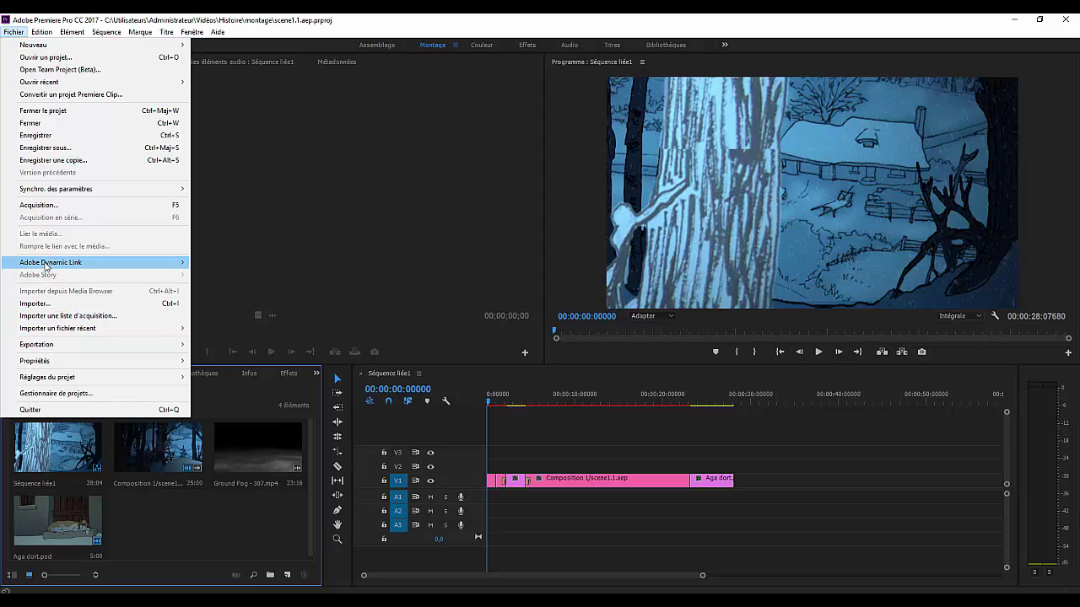
{"action": "mouse_move", "coordinate": [86, 267]}
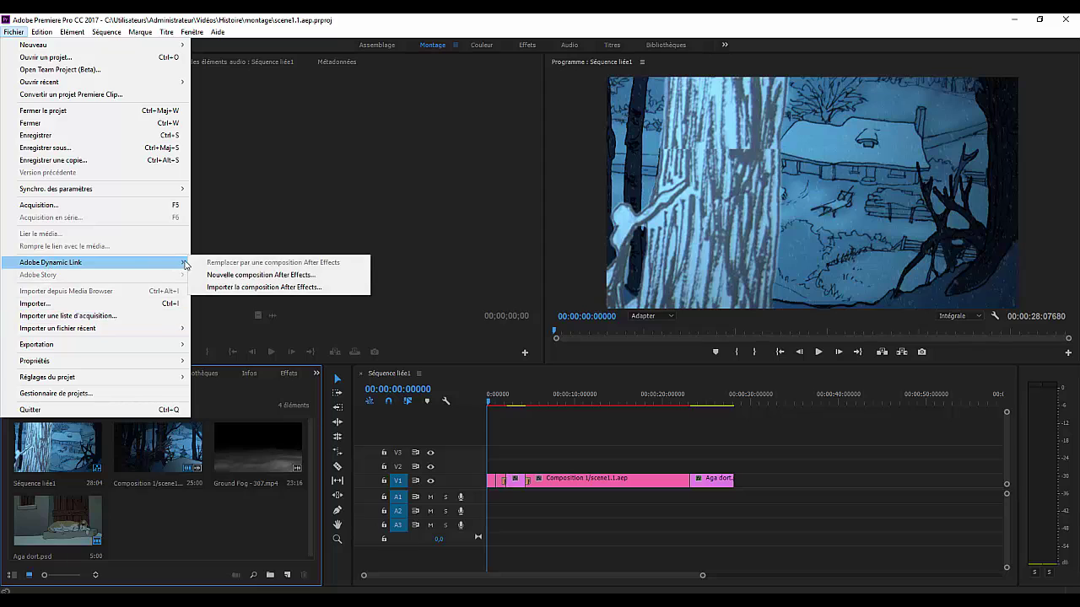
{"action": "left_click", "coordinate": [227, 288]}
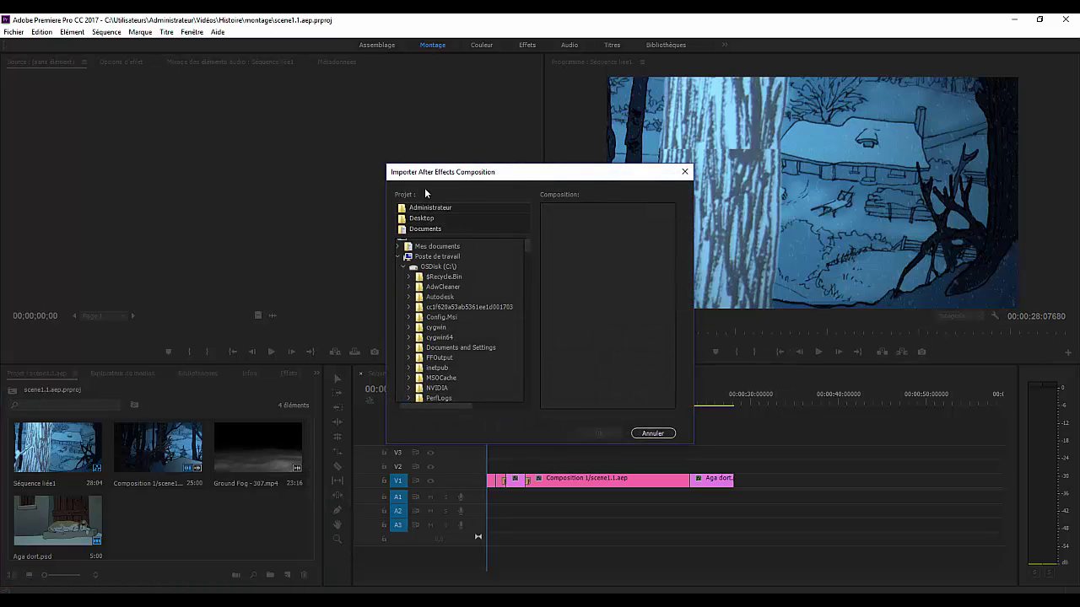
{"action": "mouse_move", "coordinate": [526, 244]}
{"action": "left_mouse_down"}
{"action": "mouse_move", "coordinate": [525, 264]}
{"action": "mouse_move", "coordinate": [527, 238]}
{"action": "left_mouse_up"}
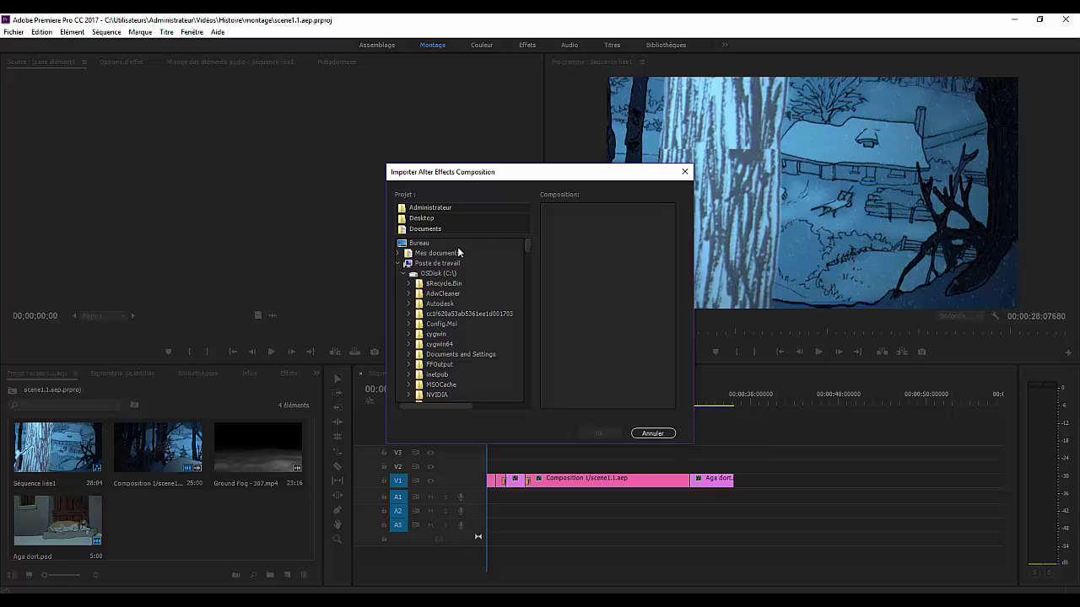
{"action": "left_click_drag", "start_coordinate": [527, 246], "coordinate": [525, 316]}
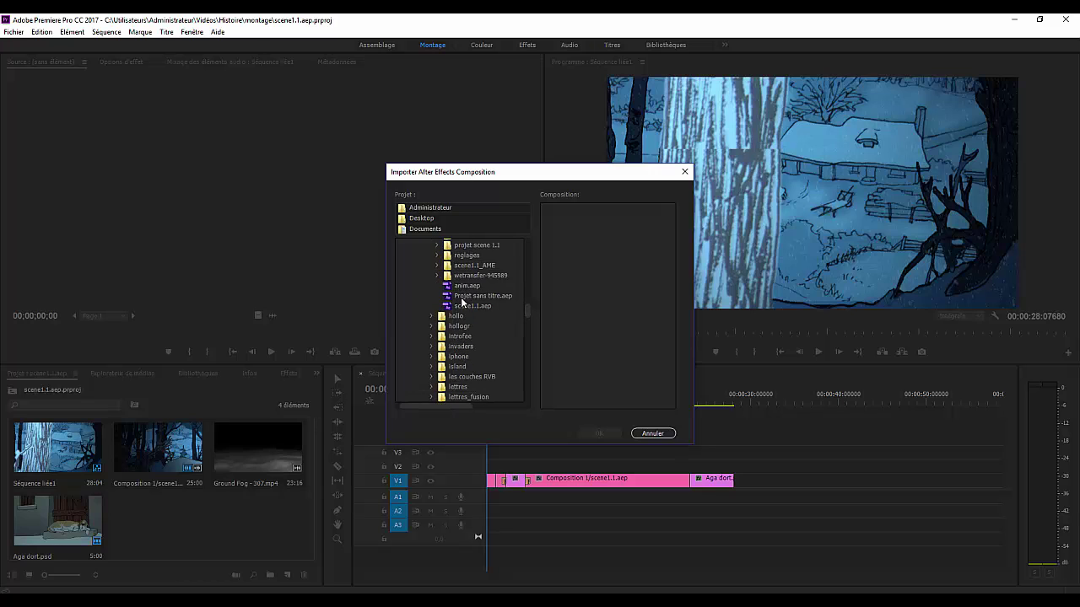
{"action": "left_click", "coordinate": [463, 307]}
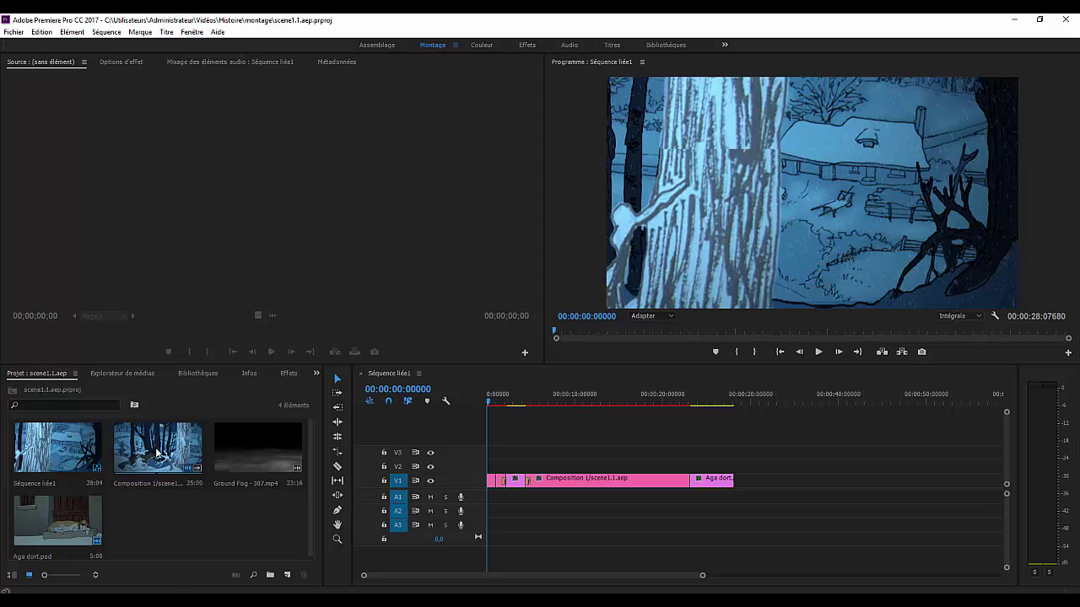
- Review the sequence commands and the playback resolution choices of the program preview
{"action": "left_click", "coordinate": [104, 32]}
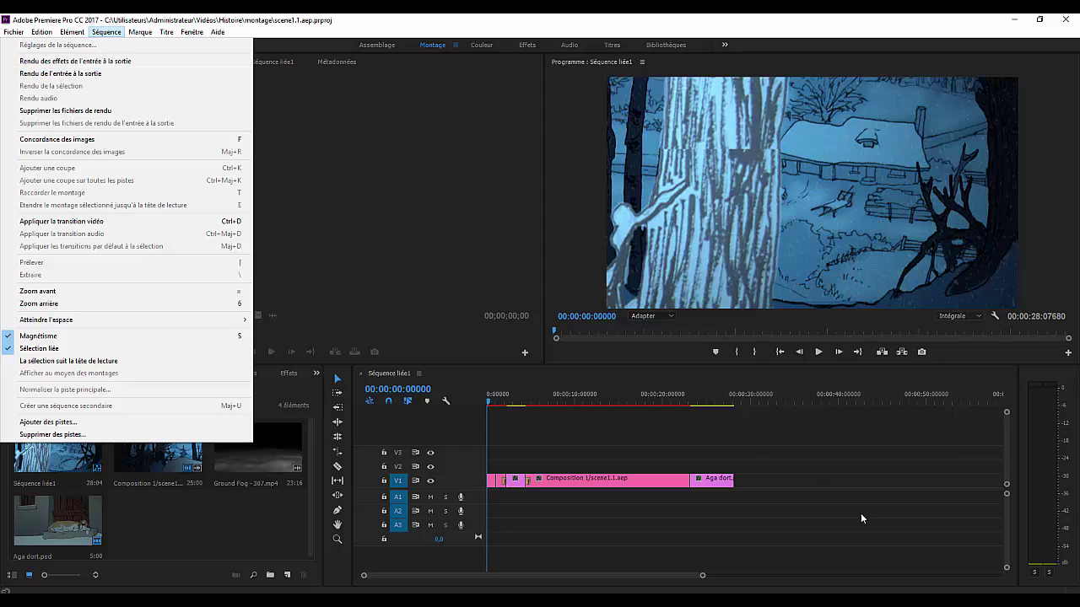
{"action": "left_click", "coordinate": [465, 284]}
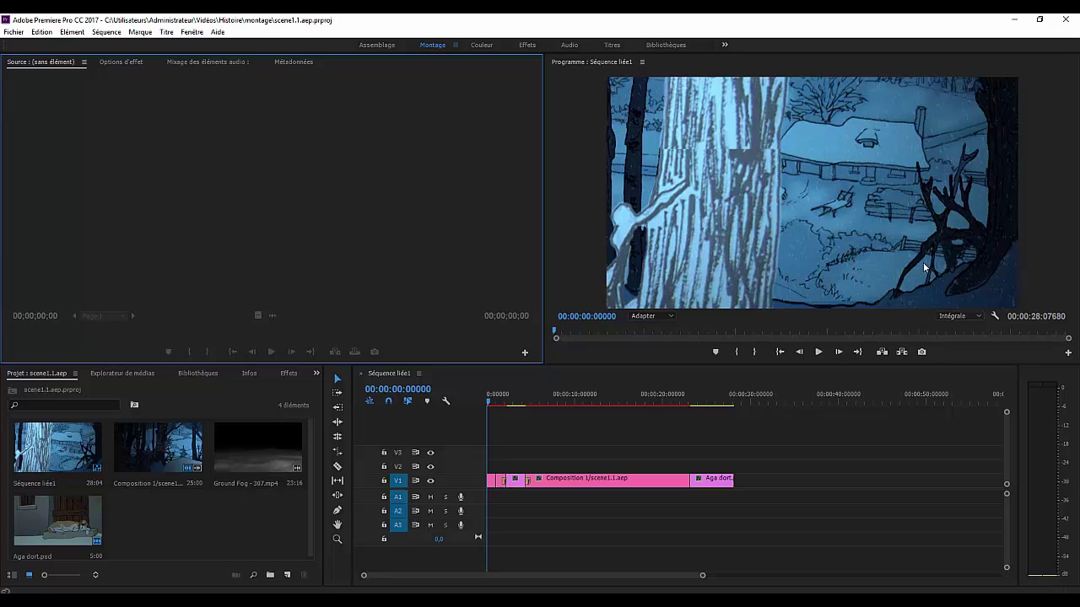
{"action": "left_click", "coordinate": [978, 319]}
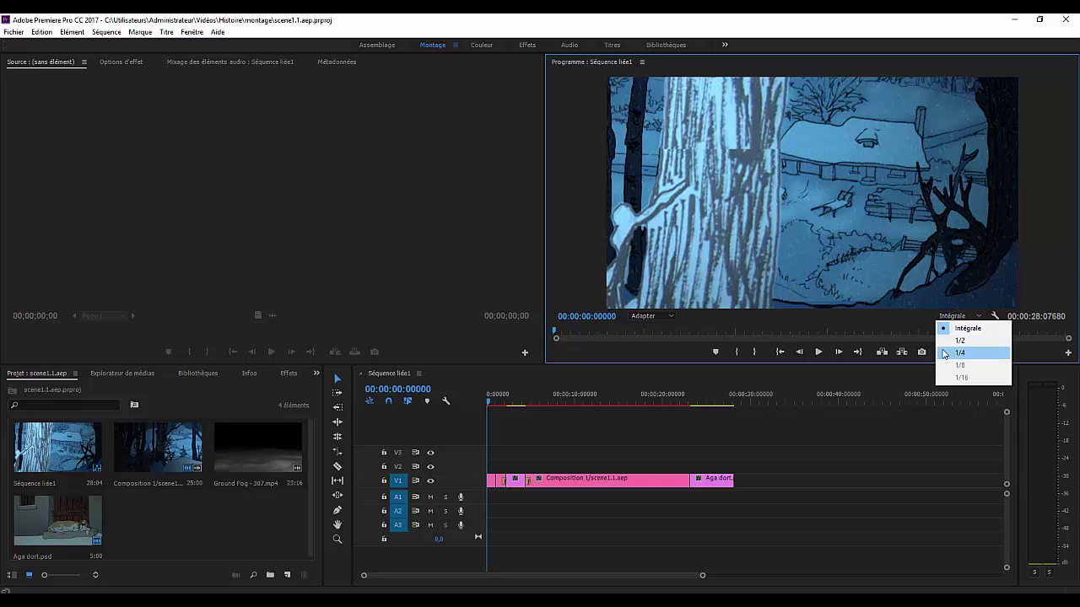
{"action": "left_click", "coordinate": [1037, 265]}
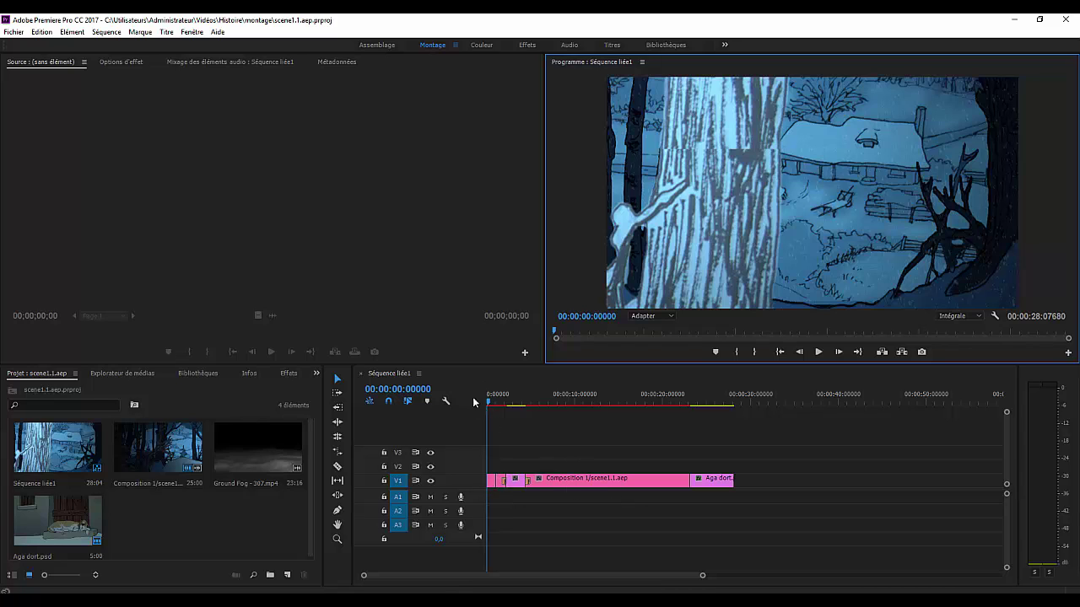
- Scrub through the opening of the sequence and play the transition from the tree shot to the sleeping dog
{"action": "left_click_drag", "start_coordinate": [490, 405], "coordinate": [557, 406]}
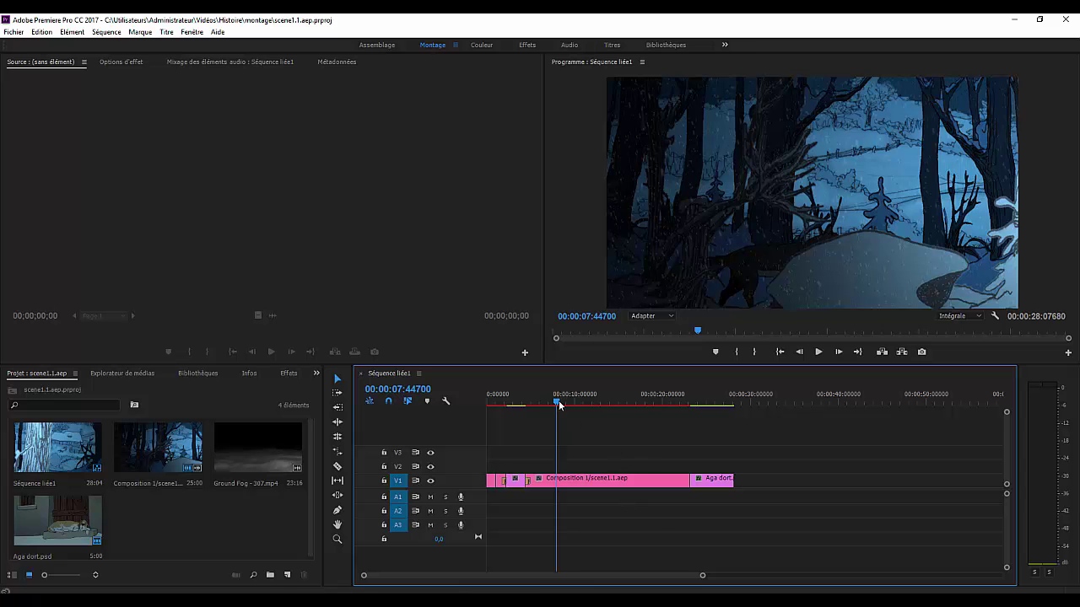
{"action": "left_click_drag", "start_coordinate": [560, 401], "coordinate": [501, 444]}
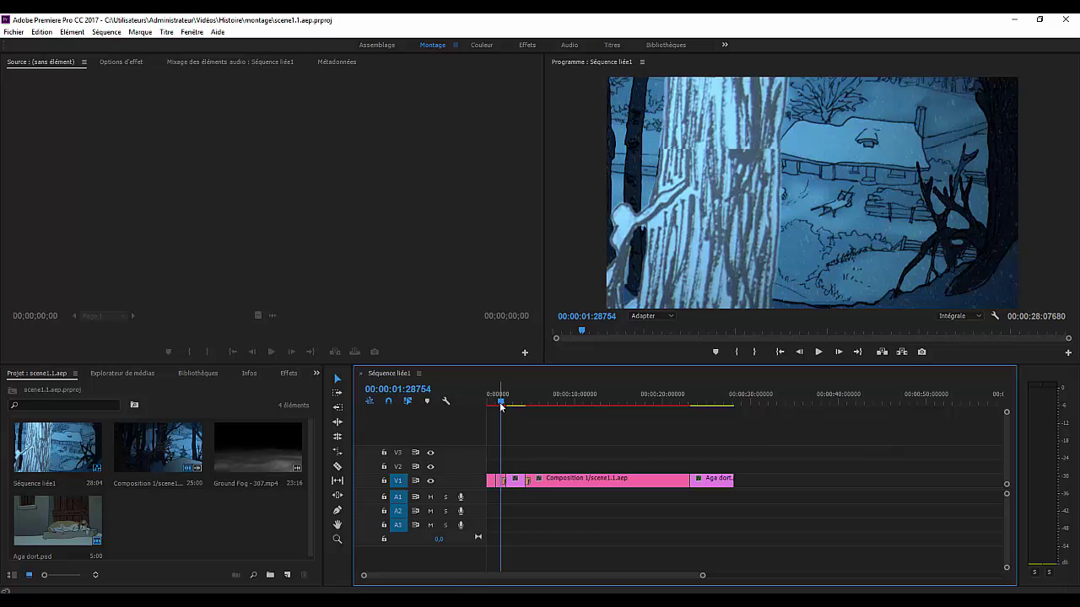
{"action": "left_click_drag", "start_coordinate": [501, 403], "coordinate": [507, 405]}
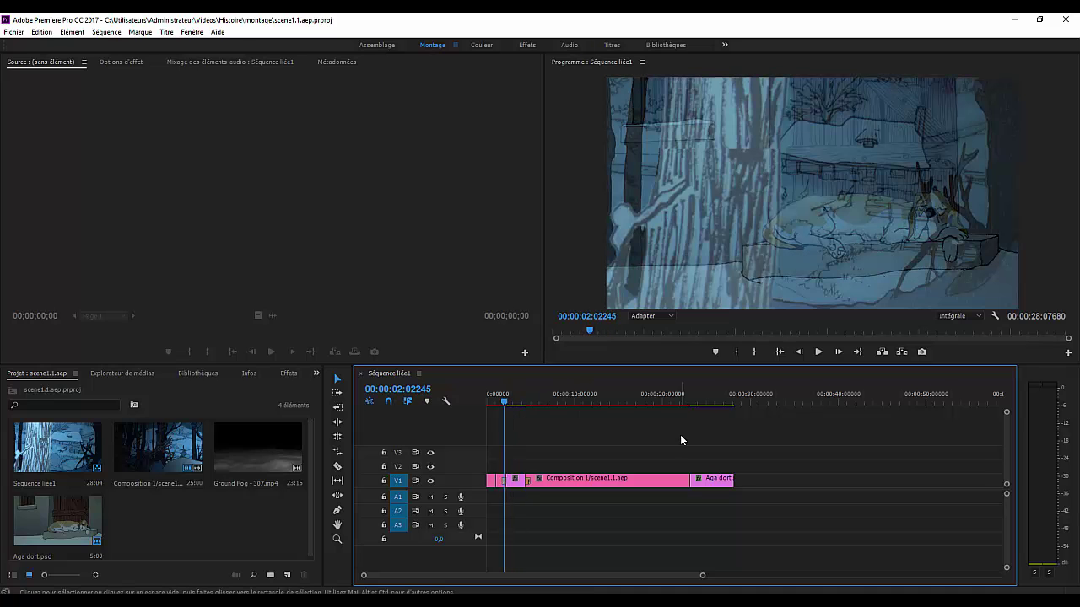
{"action": "key", "text": "space"}
{"action": "key", "text": "space"}
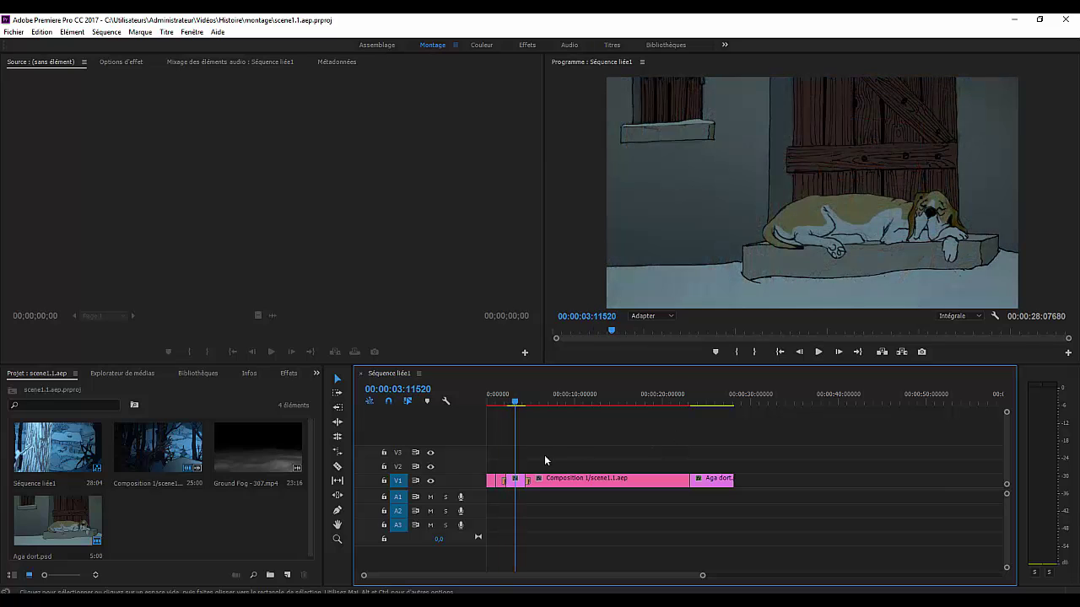
- Play the sequence from the end of the first dog shot through the forest composition to the final dog clip
{"action": "mouse_move", "coordinate": [514, 403]}
{"action": "left_mouse_down"}
{"action": "mouse_move", "coordinate": [568, 411]}
{"action": "mouse_move", "coordinate": [515, 424]}
{"action": "left_mouse_up"}
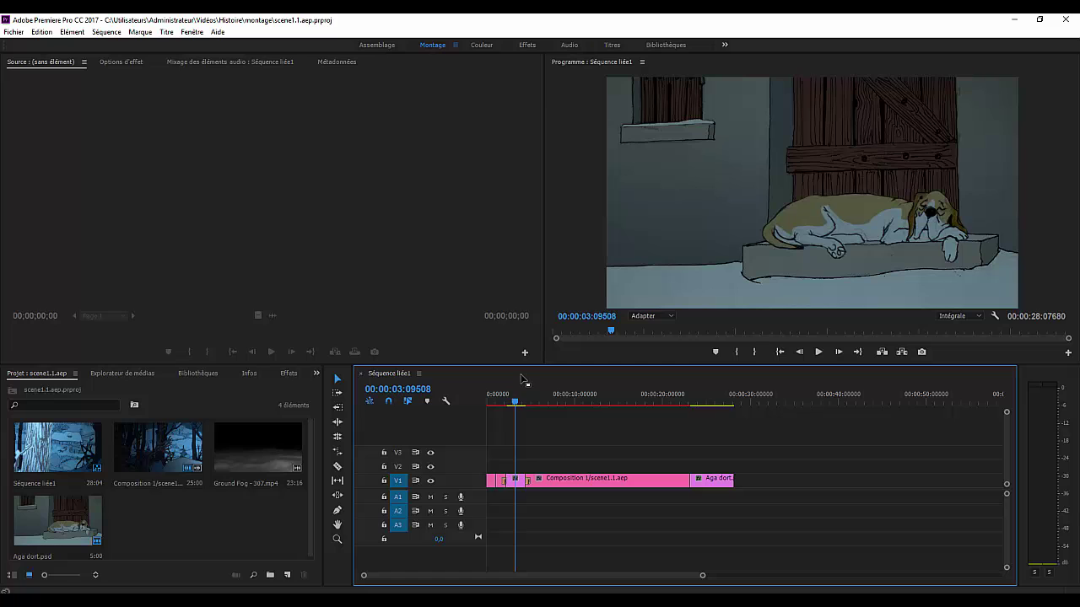
{"action": "left_click_drag", "start_coordinate": [513, 401], "coordinate": [523, 404]}
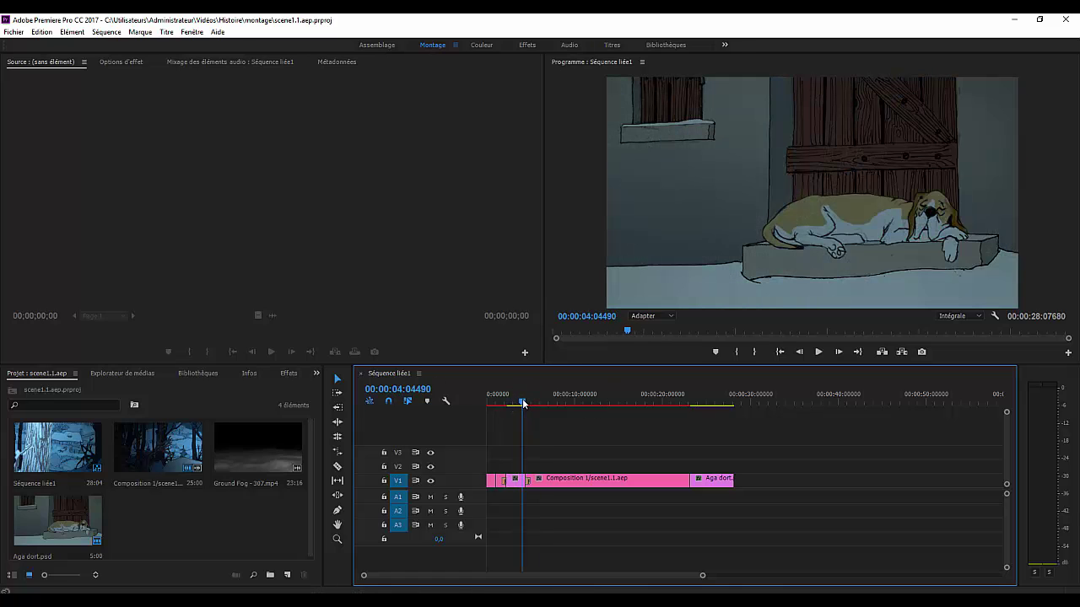
{"action": "key", "text": "space"}
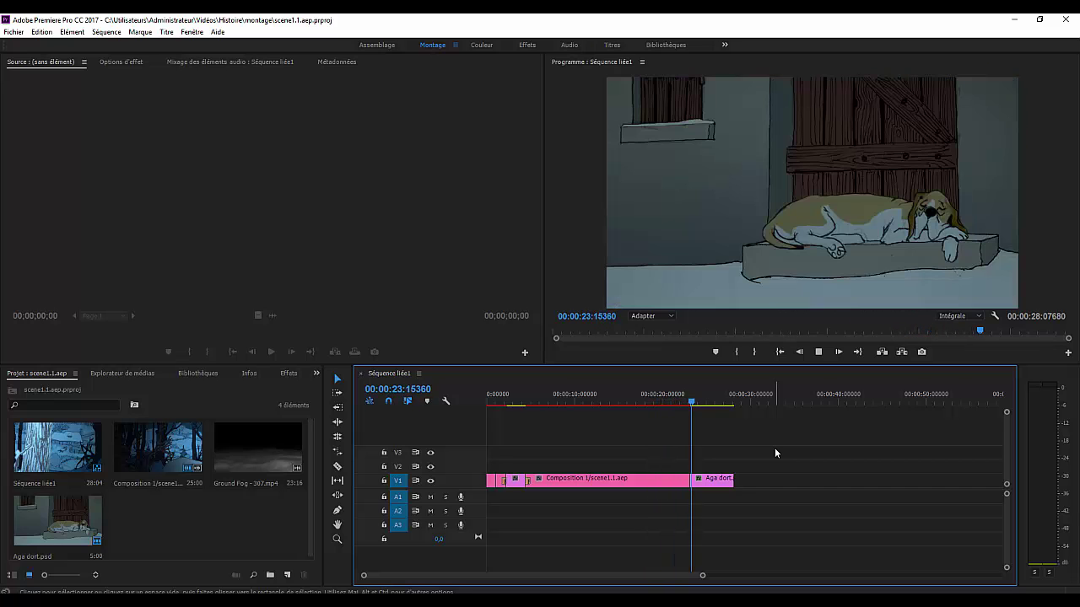
{"action": "key", "text": "space"}
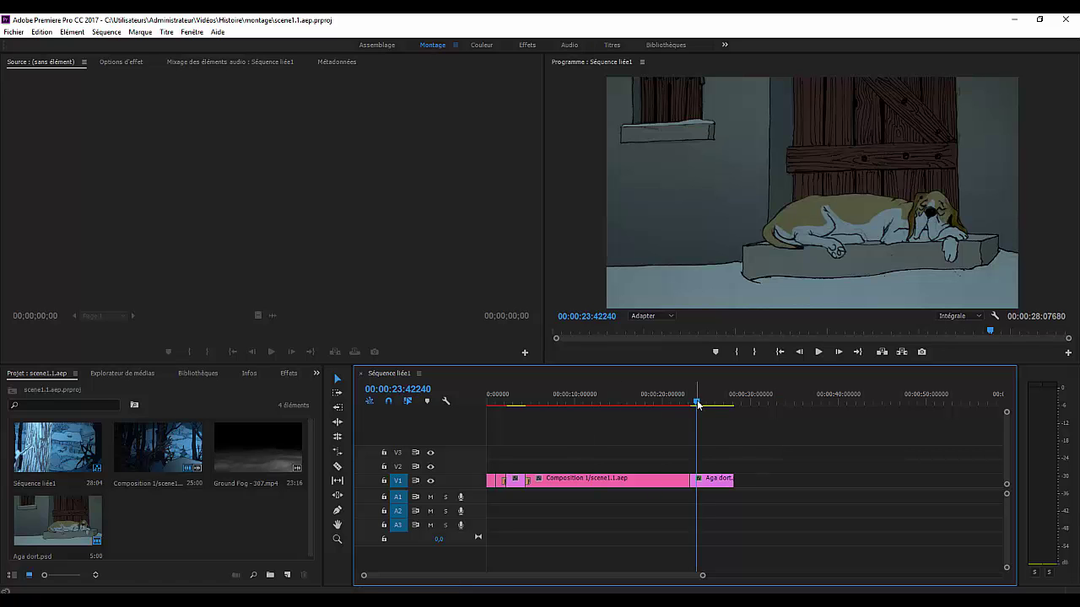
{"action": "mouse_move", "coordinate": [696, 404]}
{"action": "left_mouse_down"}
{"action": "mouse_move", "coordinate": [646, 404]}
{"action": "mouse_move", "coordinate": [695, 415]}
{"action": "left_mouse_up"}
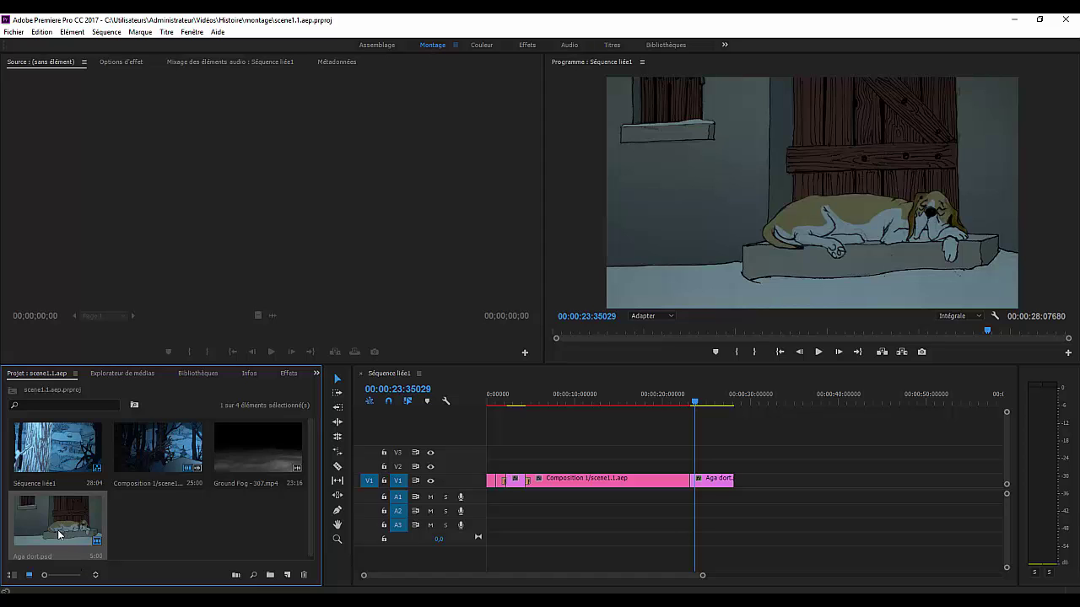
- Switch to Aga dort.psd in Photoshop and hide the ambiance and aga dort 1 layers
{"action": "mouse_move", "coordinate": [456, 600]}
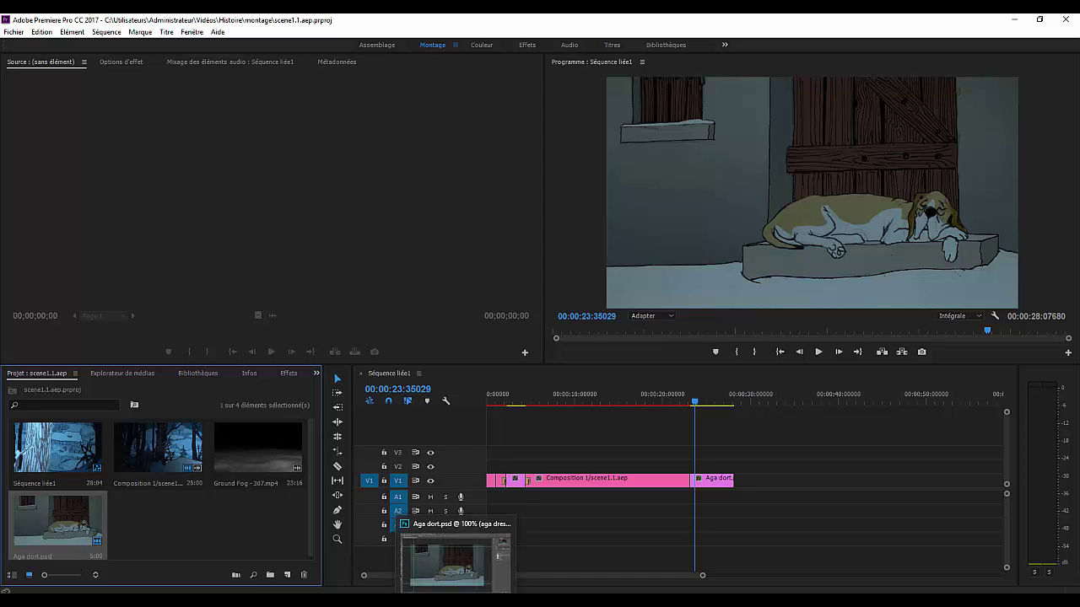
{"action": "left_click", "coordinate": [455, 557]}
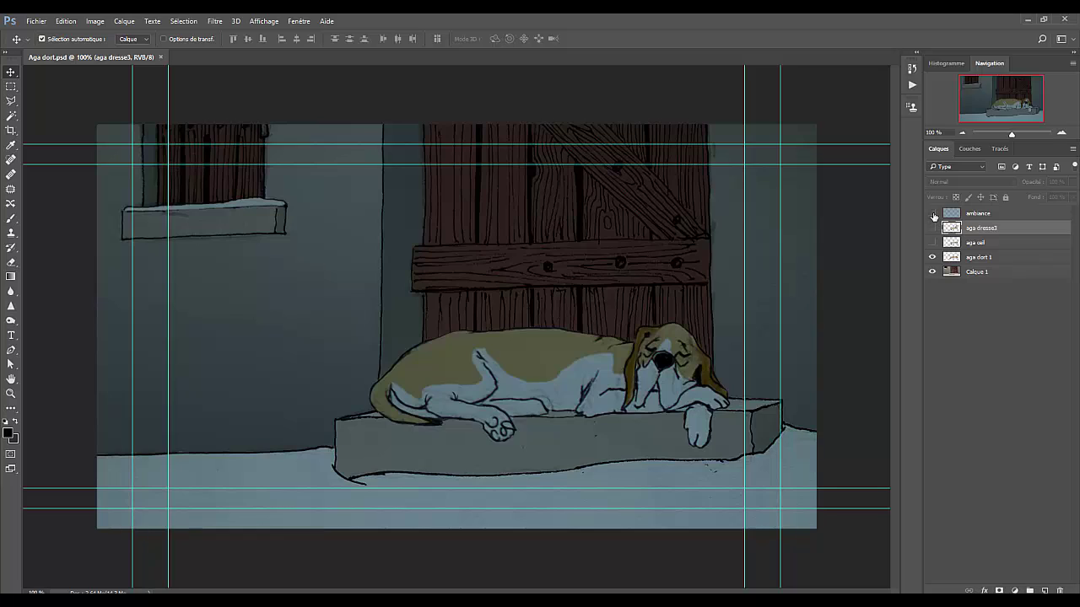
{"action": "left_click", "coordinate": [932, 215]}
{"action": "left_click", "coordinate": [932, 256]}
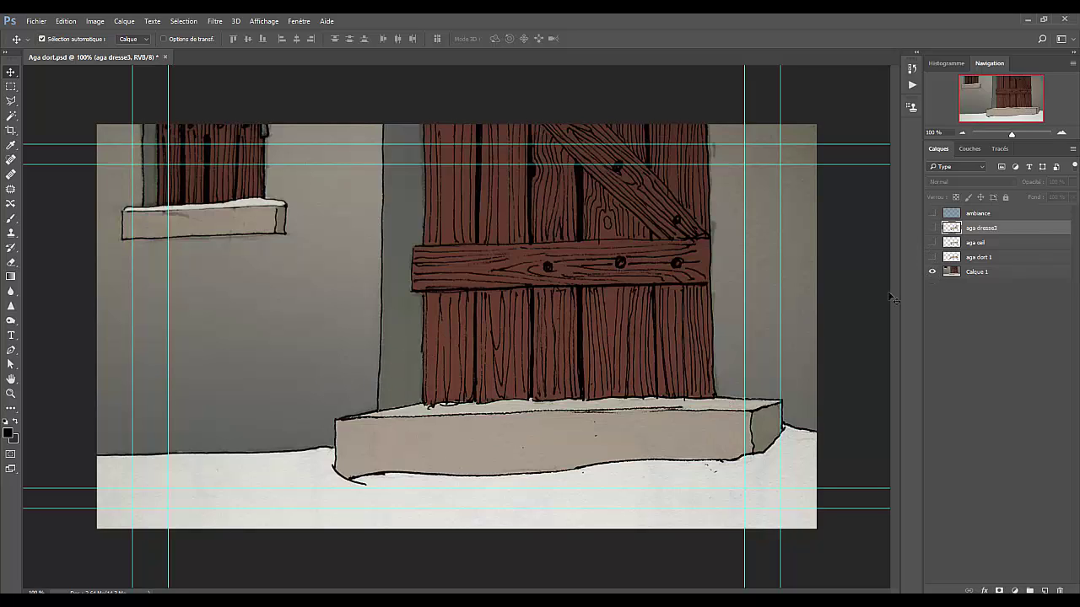
- Preview the dog poses one at a time by showing the layers aga dort 1, aga oeil and aga dresse3
{"action": "left_click", "coordinate": [932, 257]}
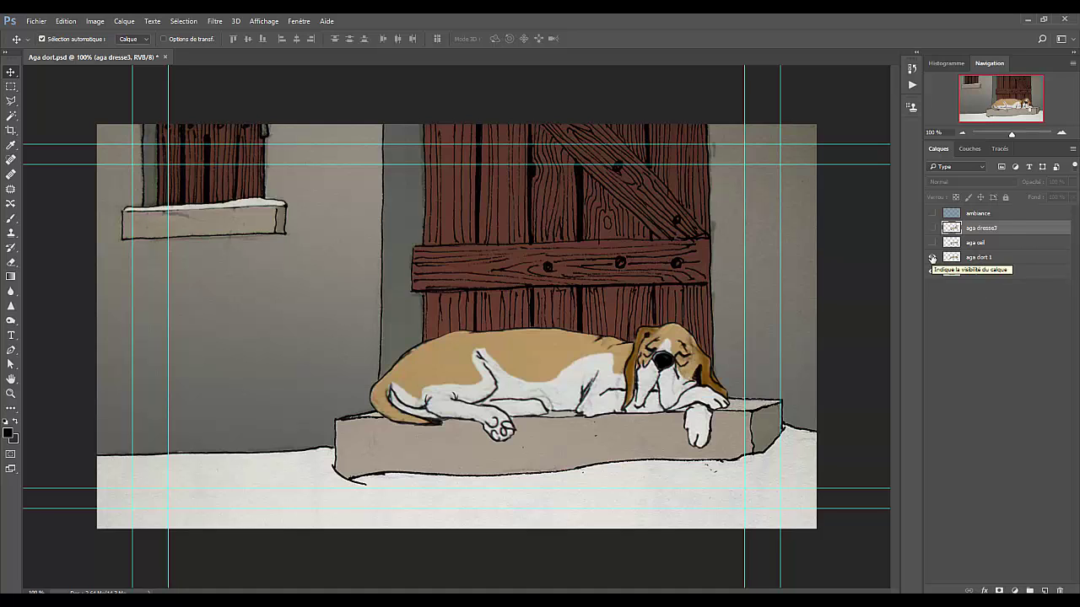
{"action": "left_click", "coordinate": [932, 258]}
{"action": "left_click", "coordinate": [933, 243]}
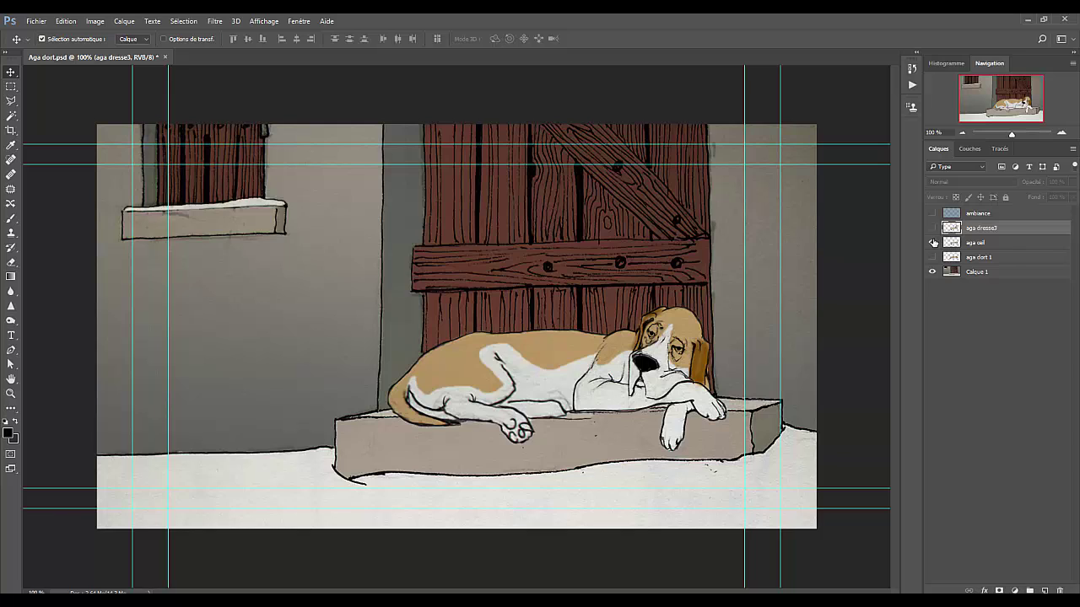
{"action": "left_click", "coordinate": [933, 243]}
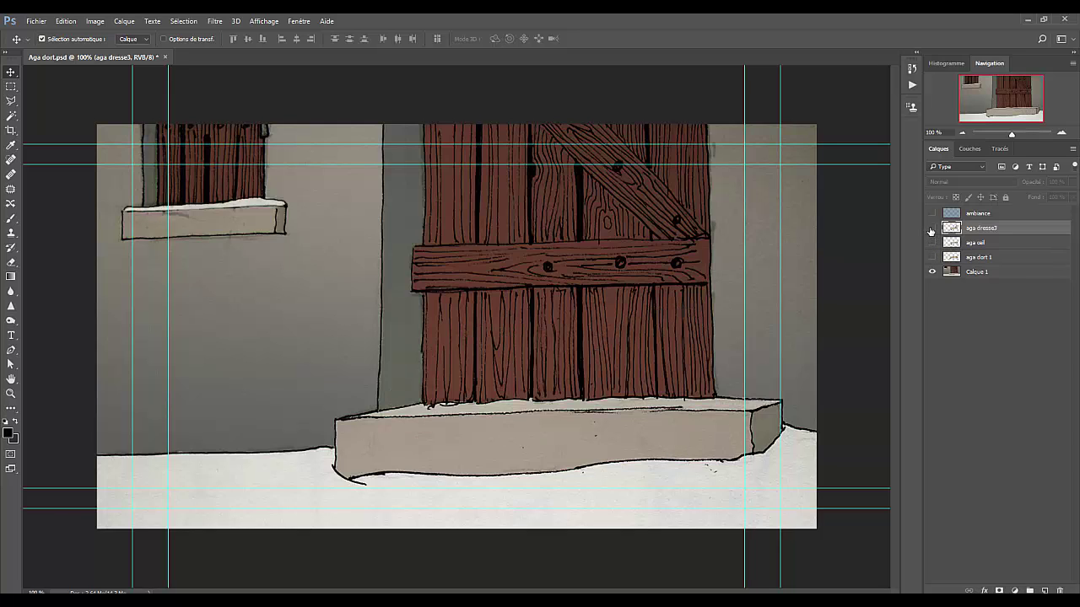
{"action": "left_click", "coordinate": [931, 229]}
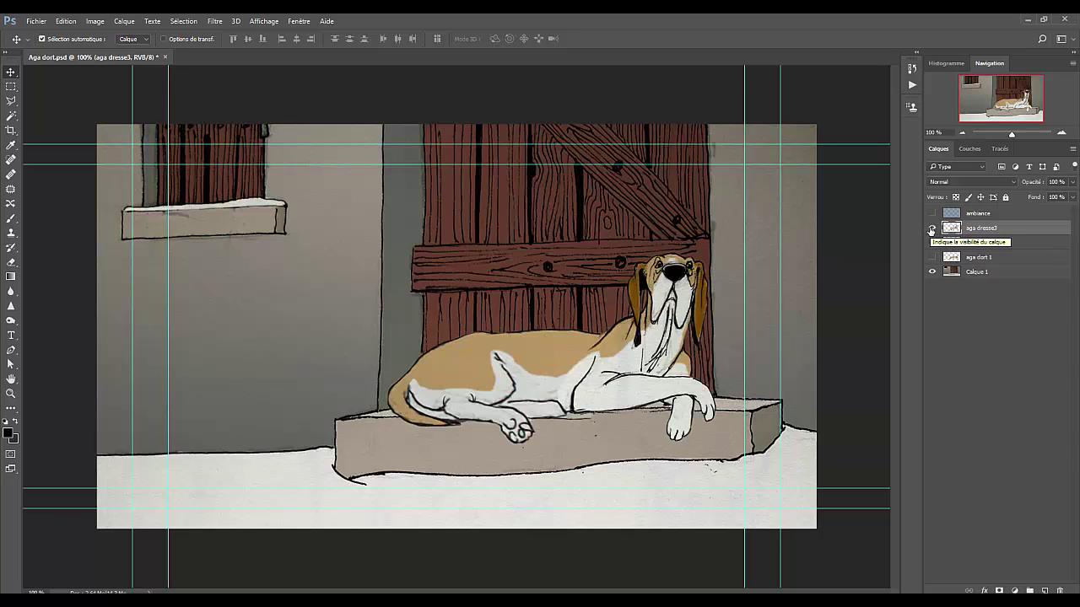
- Display the three dog pose layers together, and finish with only aga dort 1 visible above Calque 1
{"action": "left_click", "coordinate": [931, 243]}
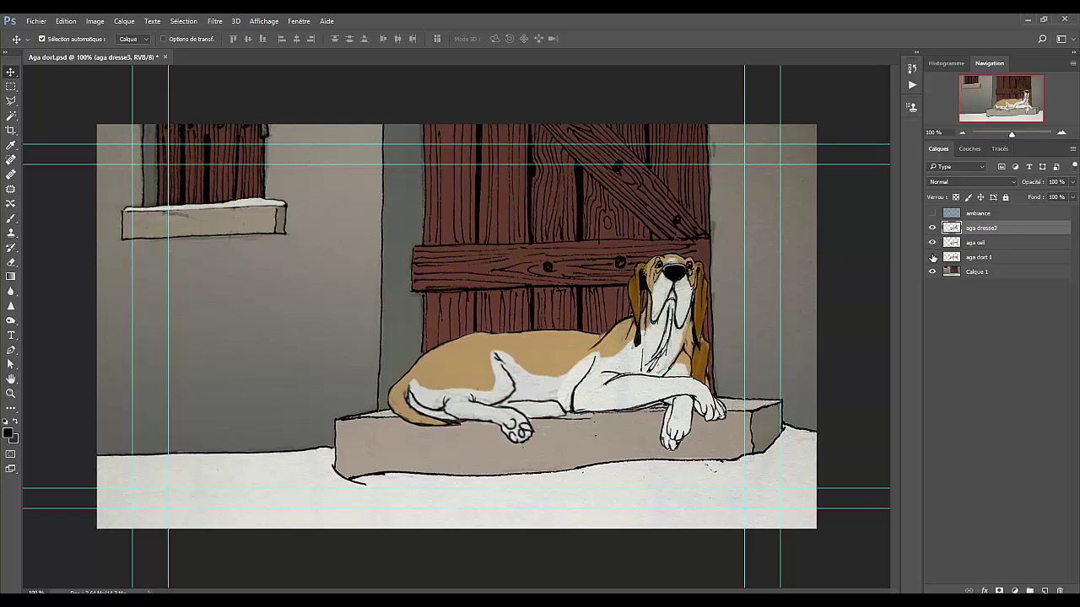
{"action": "left_click", "coordinate": [931, 257]}
{"action": "left_click", "coordinate": [931, 257]}
{"action": "left_click", "coordinate": [931, 243]}
{"action": "left_click", "coordinate": [931, 228]}
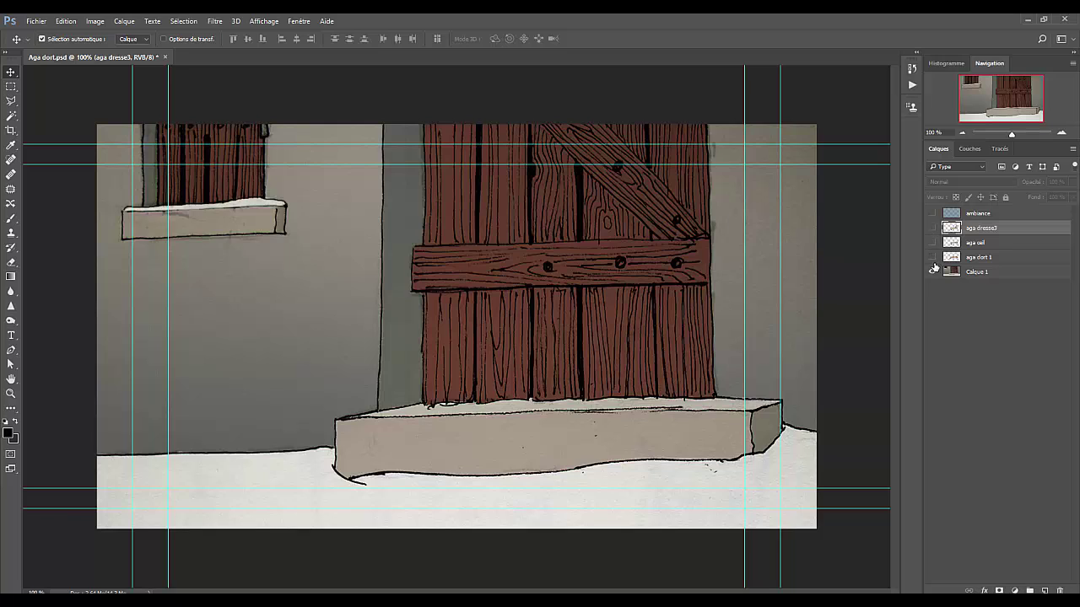
{"action": "left_click", "coordinate": [932, 257]}
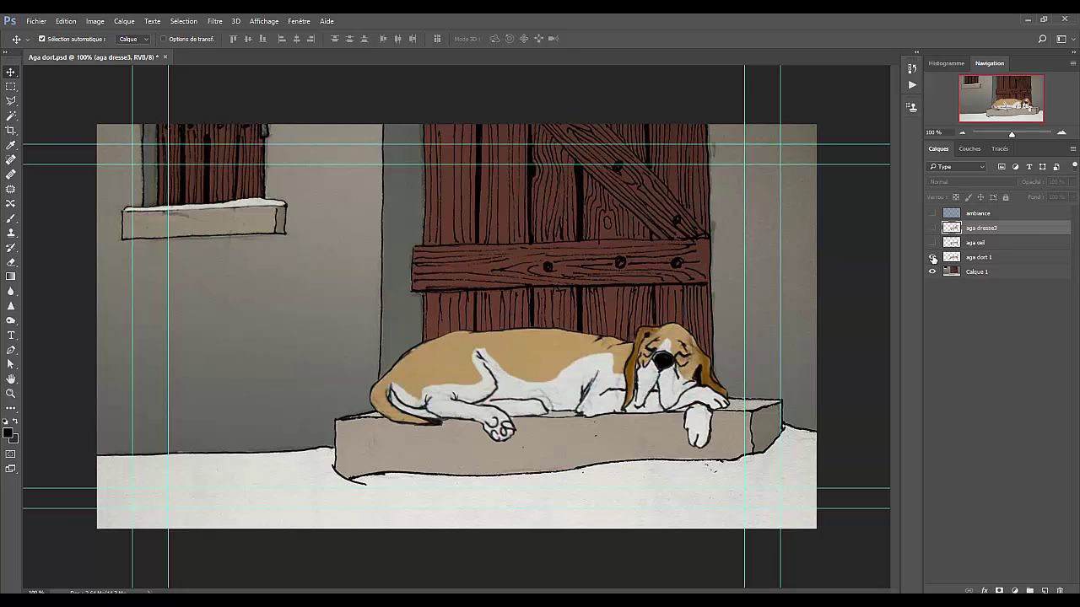
- Show the ambiance layer again and quit Photoshop without saving the changes to Aga dort.psd
{"action": "left_click", "coordinate": [931, 213]}
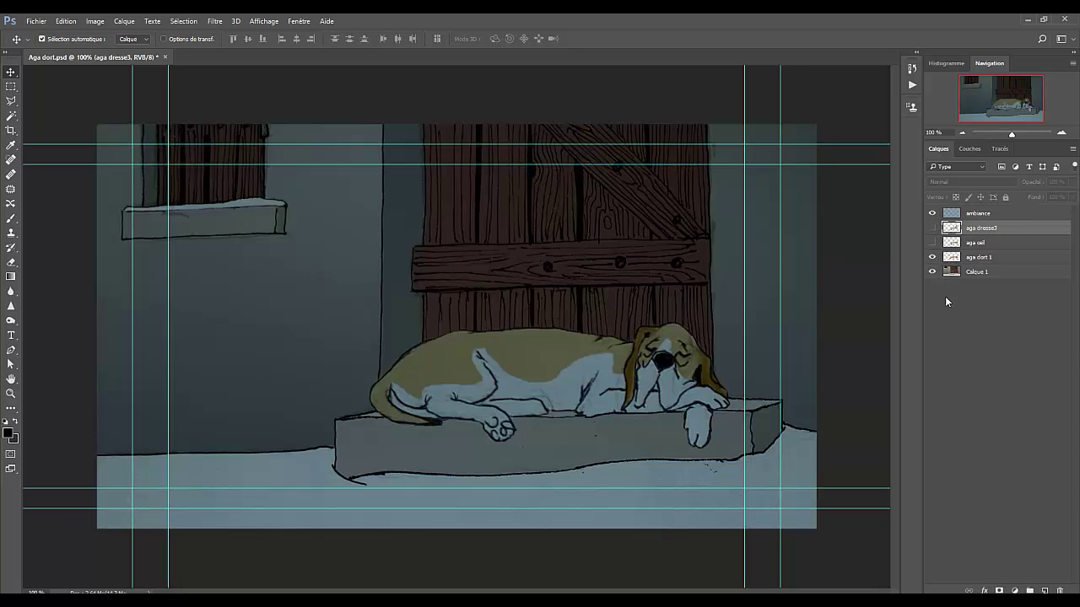
{"action": "left_click", "coordinate": [933, 229]}
{"action": "left_click", "coordinate": [932, 230]}
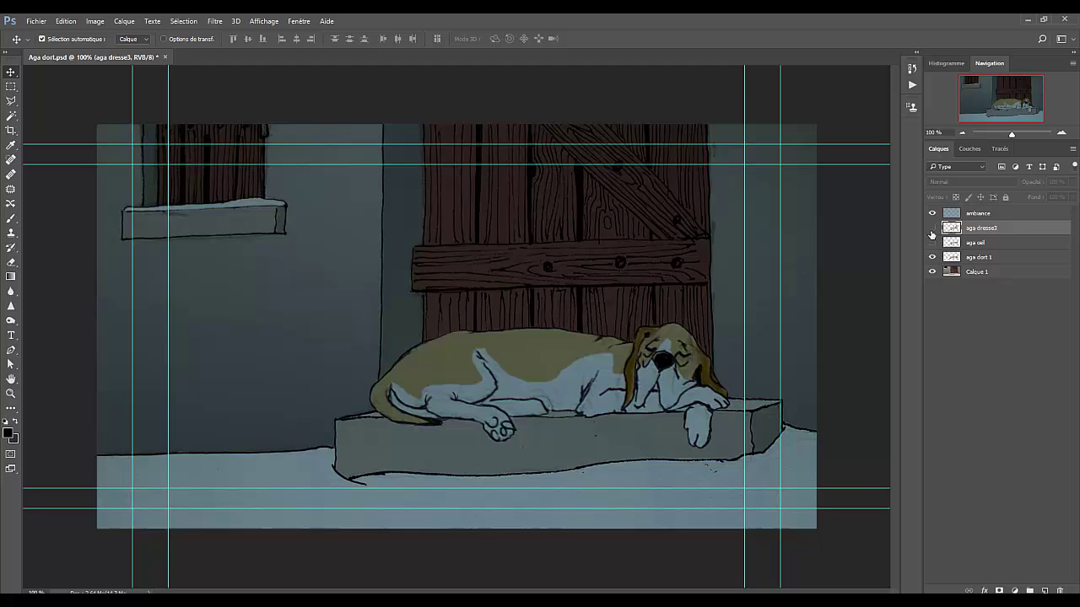
{"action": "left_click", "coordinate": [1065, 24]}
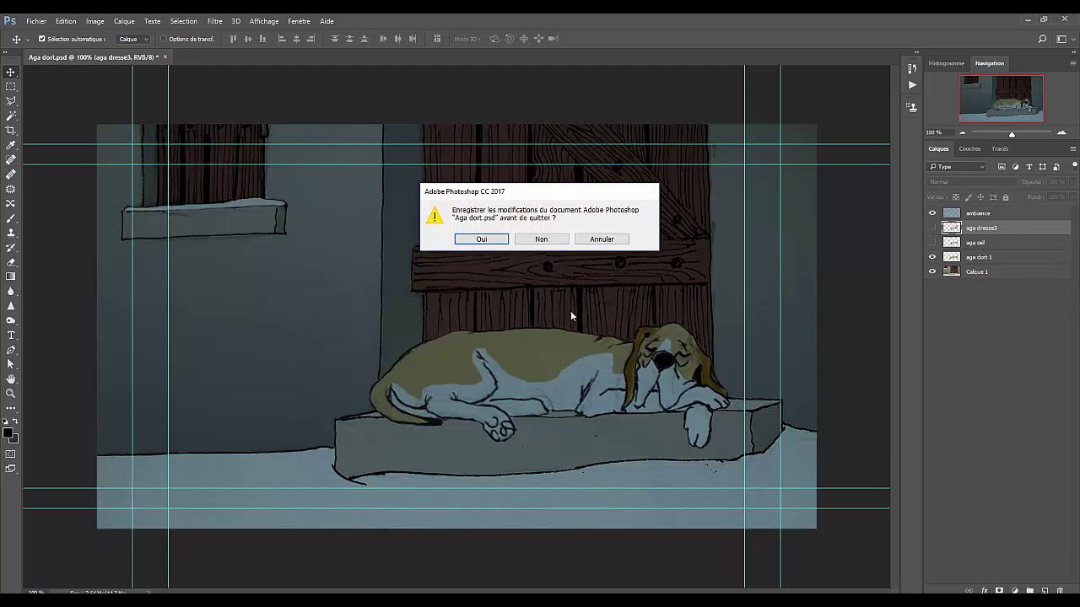
{"action": "left_click", "coordinate": [553, 242]}
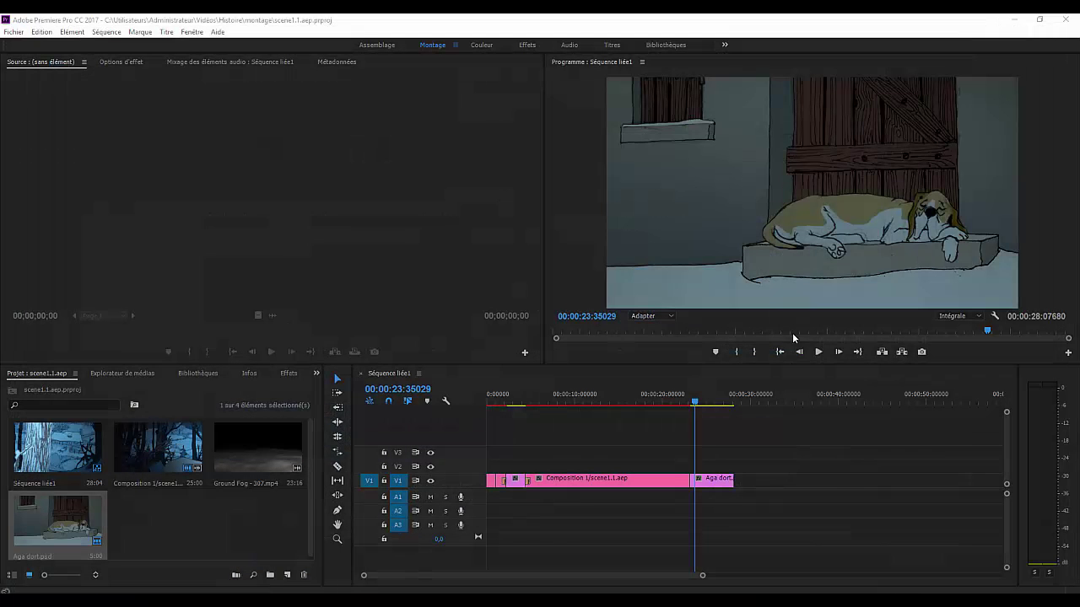
- Review Séquence liée1 in Premiere Pro, scrubbing over the first dog clip and playing through the forest composition
{"action": "left_click", "coordinate": [59, 529]}
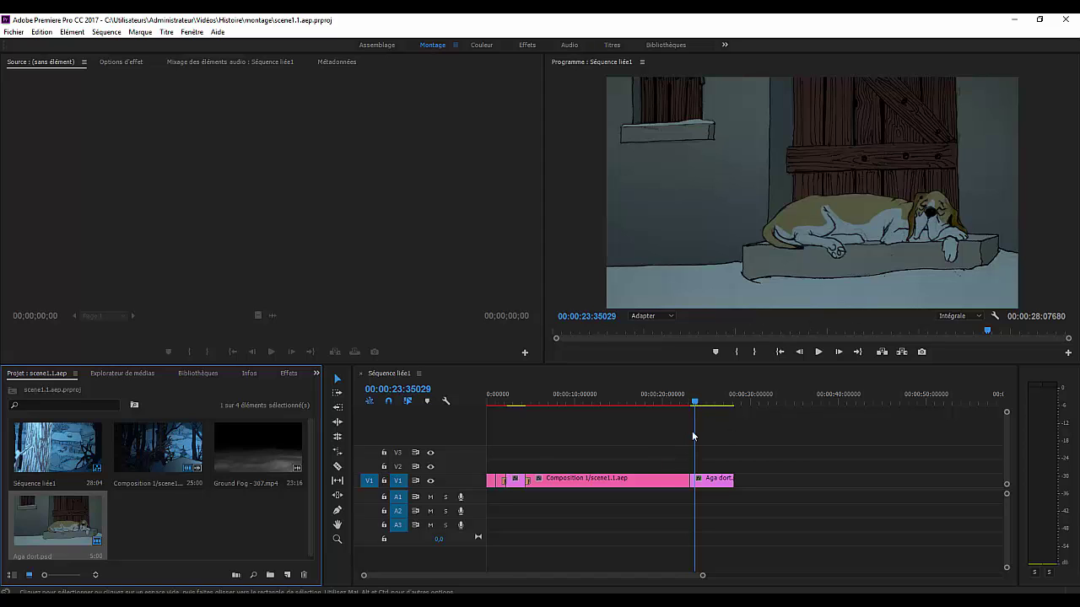
{"action": "left_click", "coordinate": [520, 402]}
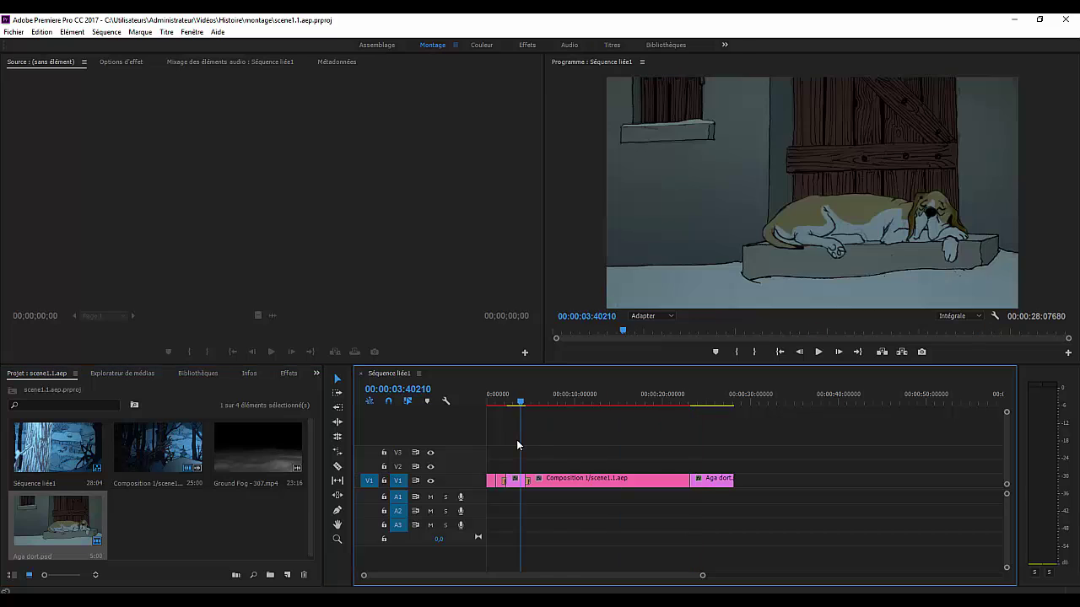
{"action": "left_click_drag", "start_coordinate": [517, 441], "coordinate": [506, 444]}
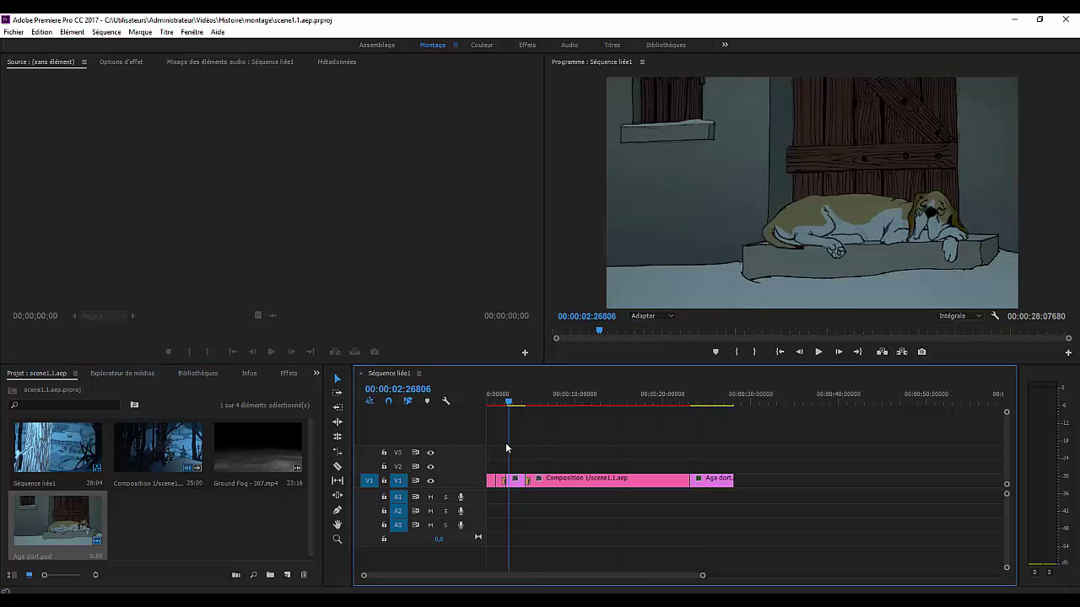
{"action": "left_click_drag", "start_coordinate": [506, 442], "coordinate": [514, 470]}
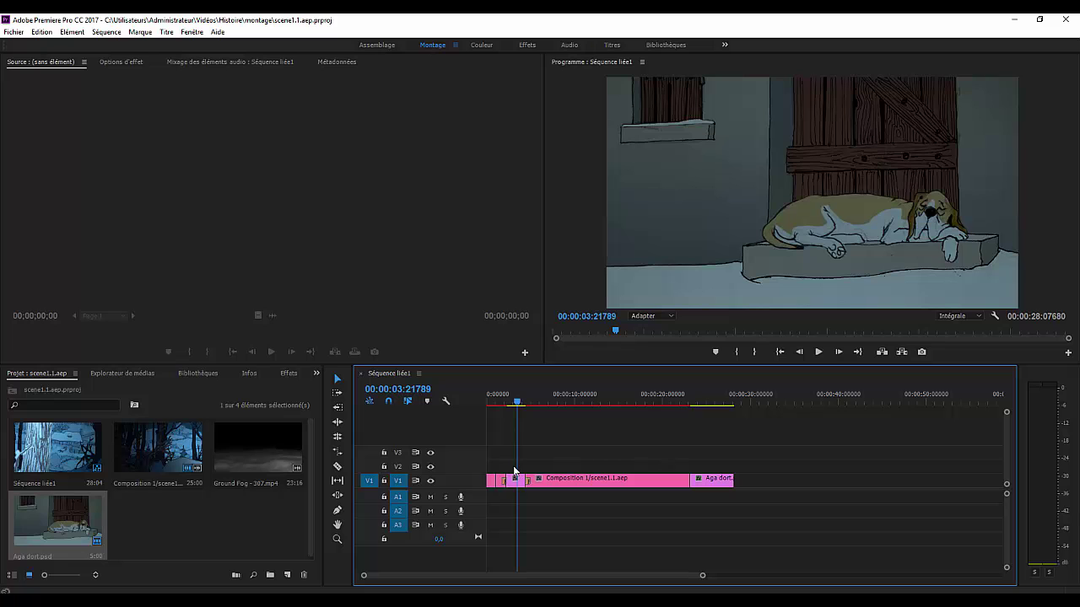
{"action": "left_click_drag", "start_coordinate": [514, 471], "coordinate": [587, 493]}
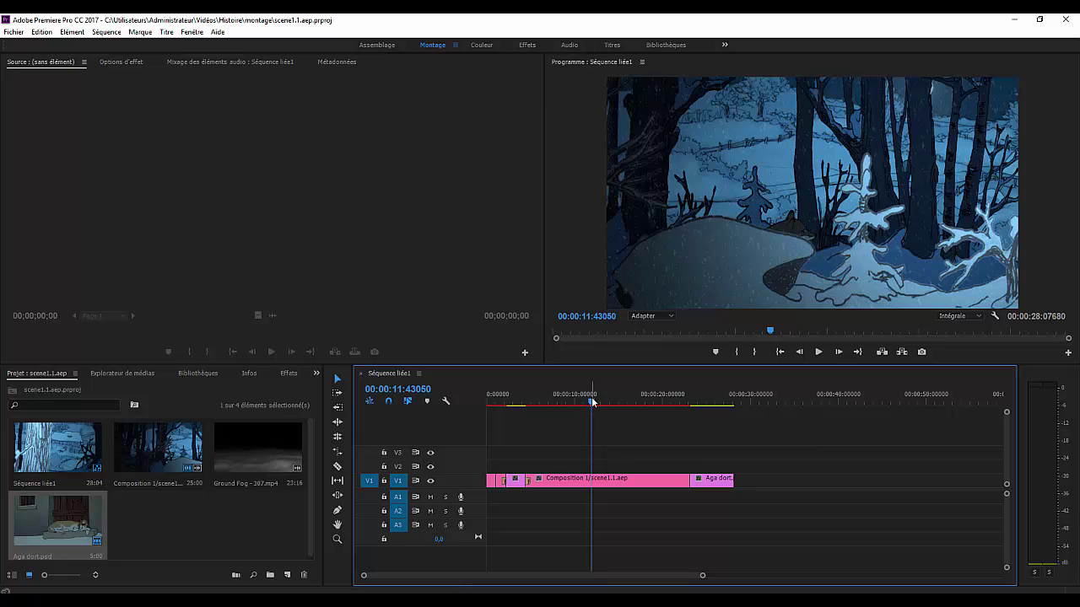
{"action": "left_click_drag", "start_coordinate": [591, 395], "coordinate": [491, 423]}
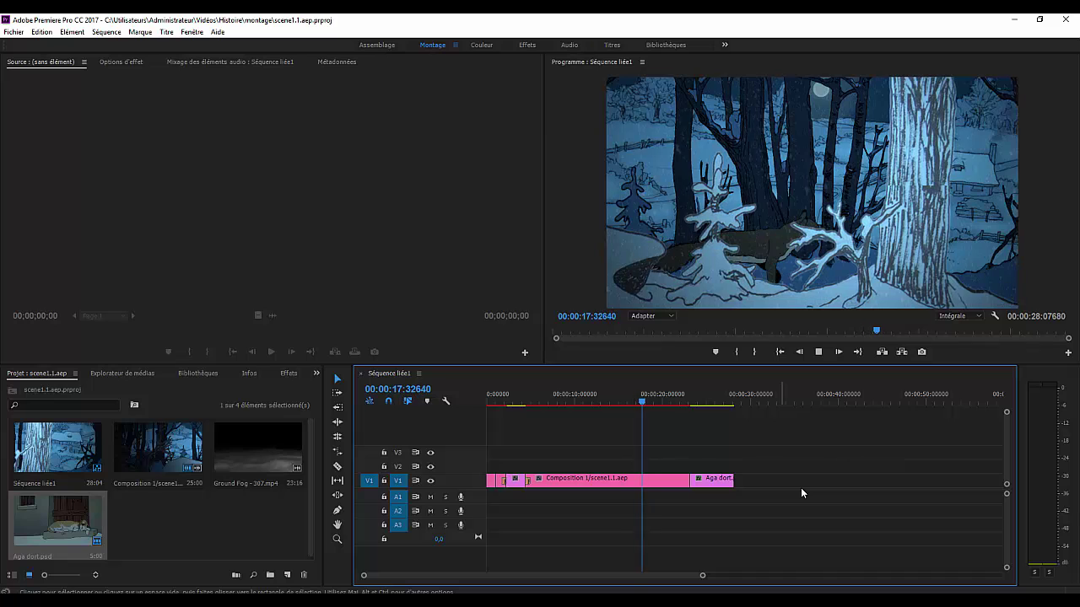
{"action": "key", "text": "space"}
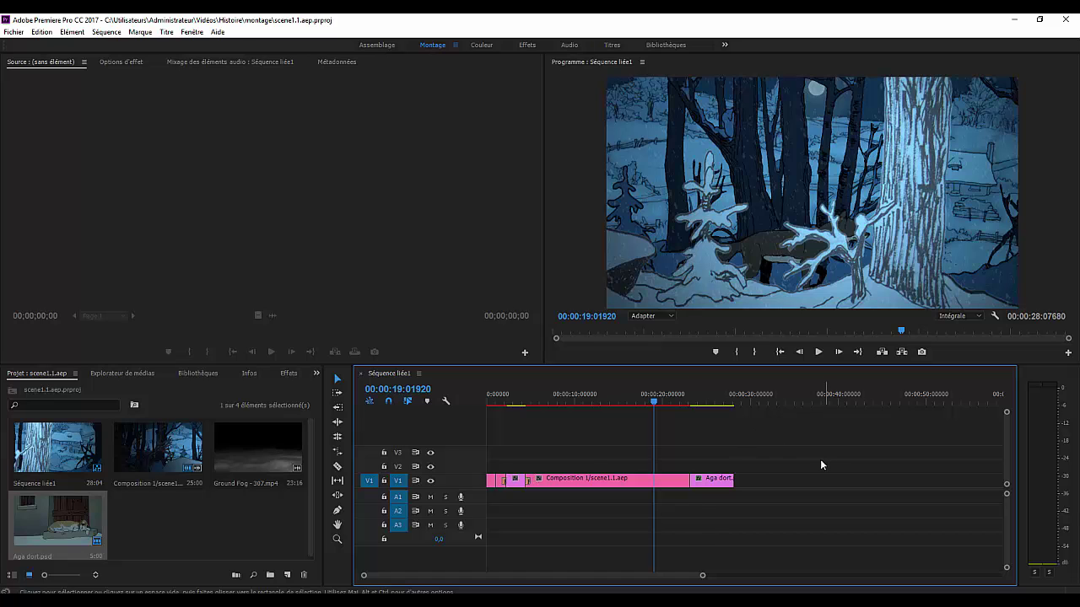
{"action": "left_click_drag", "start_coordinate": [653, 401], "coordinate": [566, 477]}
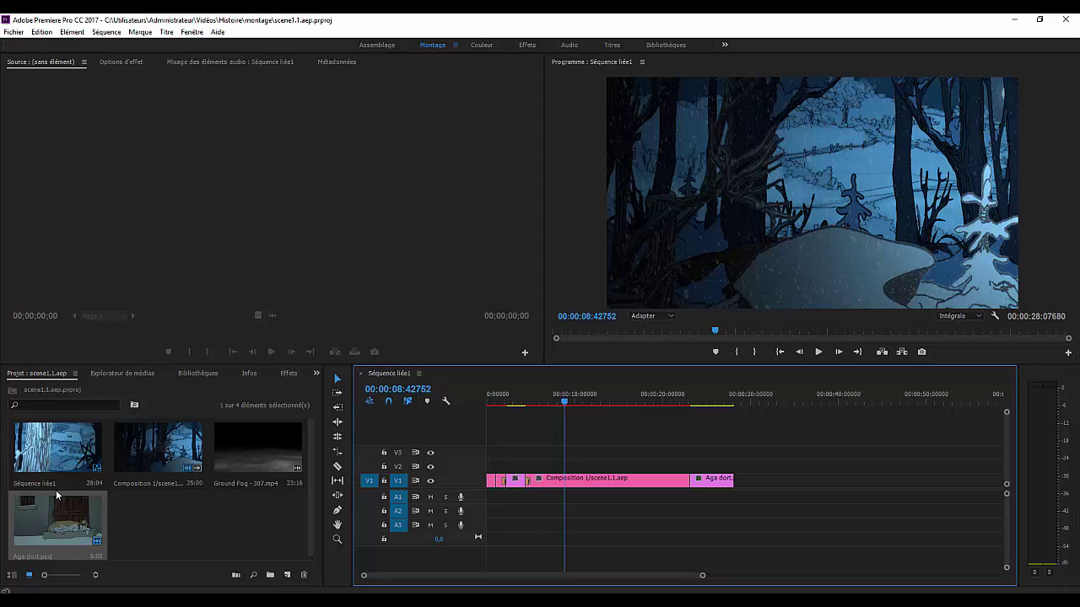
- Open the original of the project item Aga dort.psd for editing in Photoshop
{"action": "left_click", "coordinate": [48, 531]}
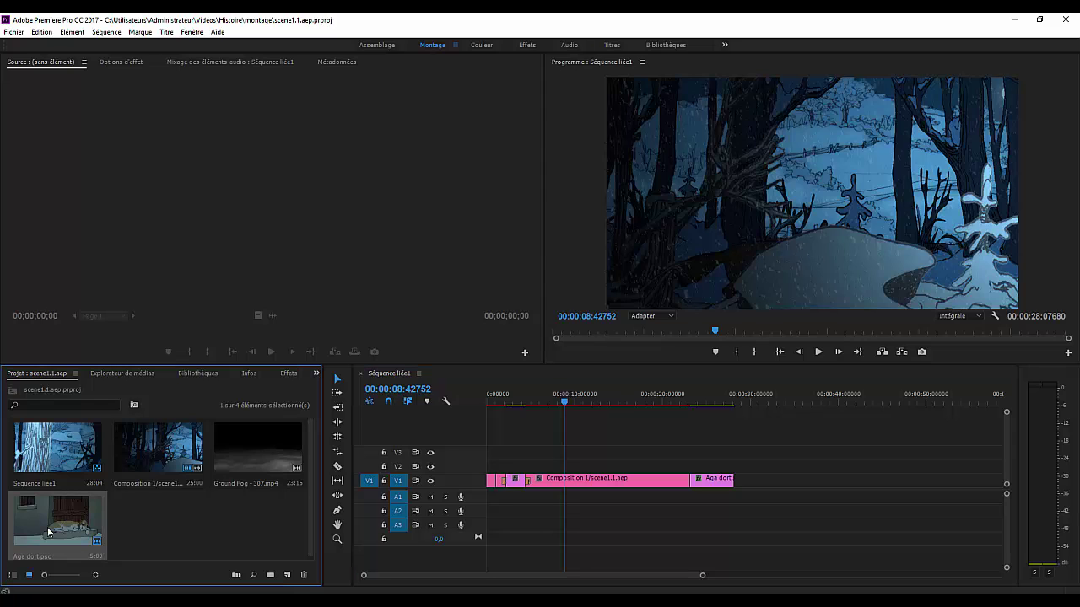
{"action": "right_click", "coordinate": [48, 531]}
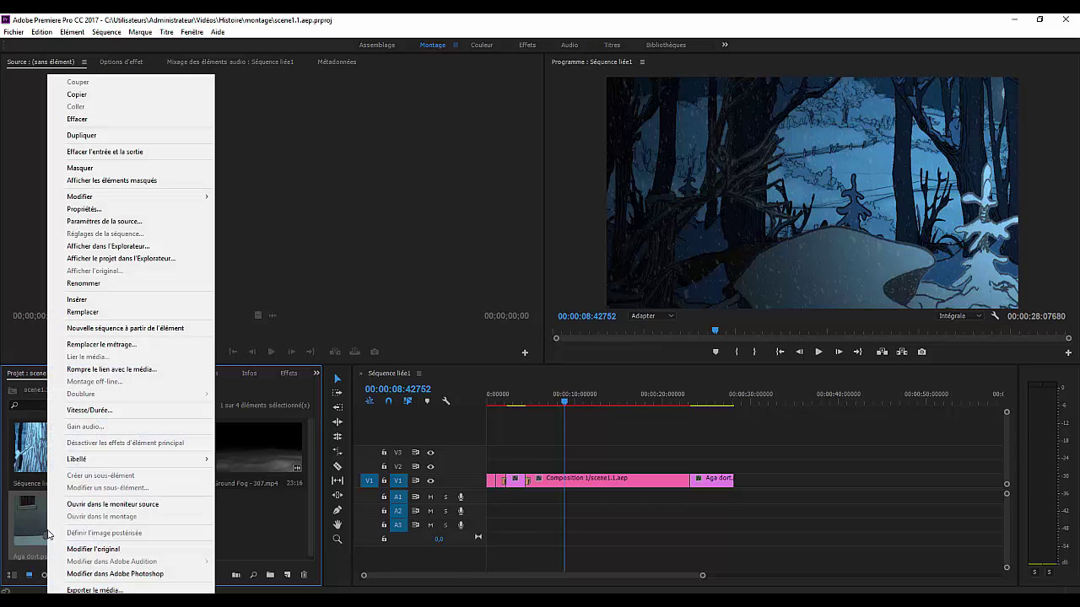
{"action": "left_click", "coordinate": [92, 549]}
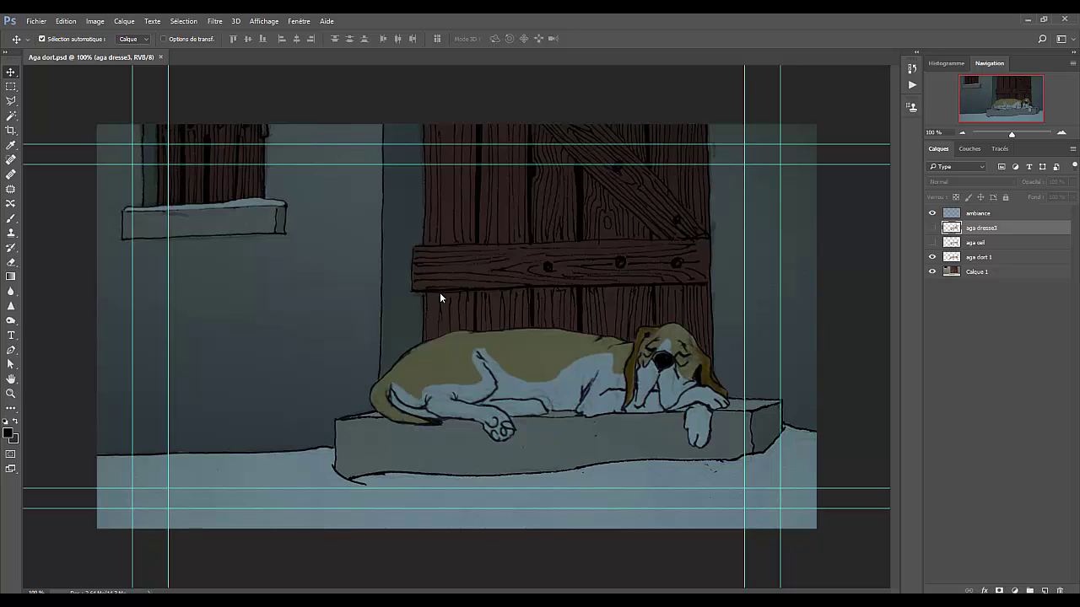
- Start a Hue/Saturation adjustment on the ambiance layer with hue +24, saturation +21 and lightness -14
{"action": "left_click", "coordinate": [979, 214]}
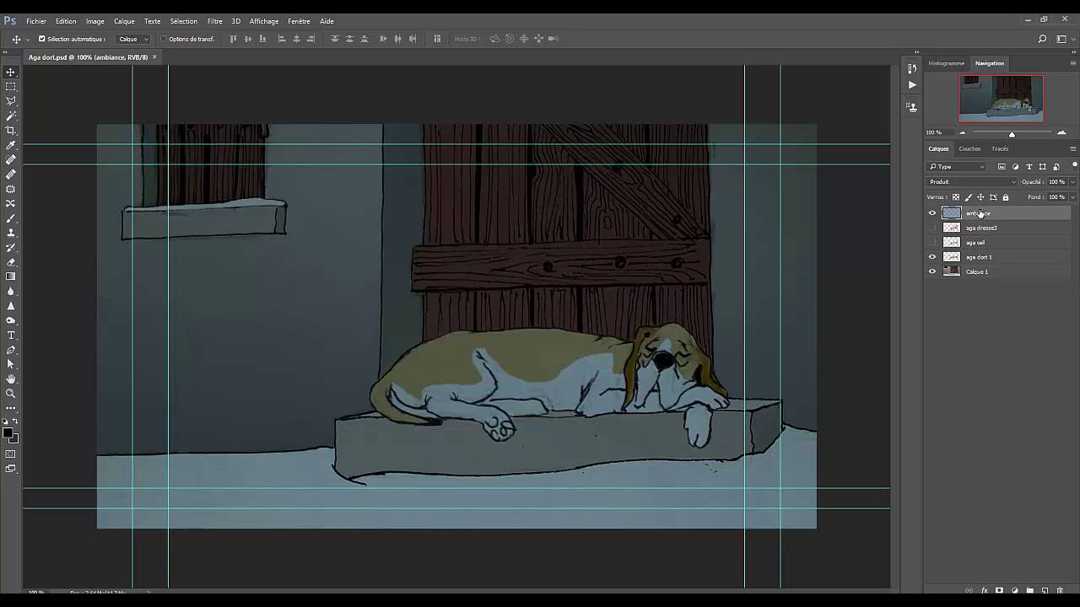
{"action": "left_click", "coordinate": [95, 22]}
{"action": "mouse_move", "coordinate": [103, 51]}
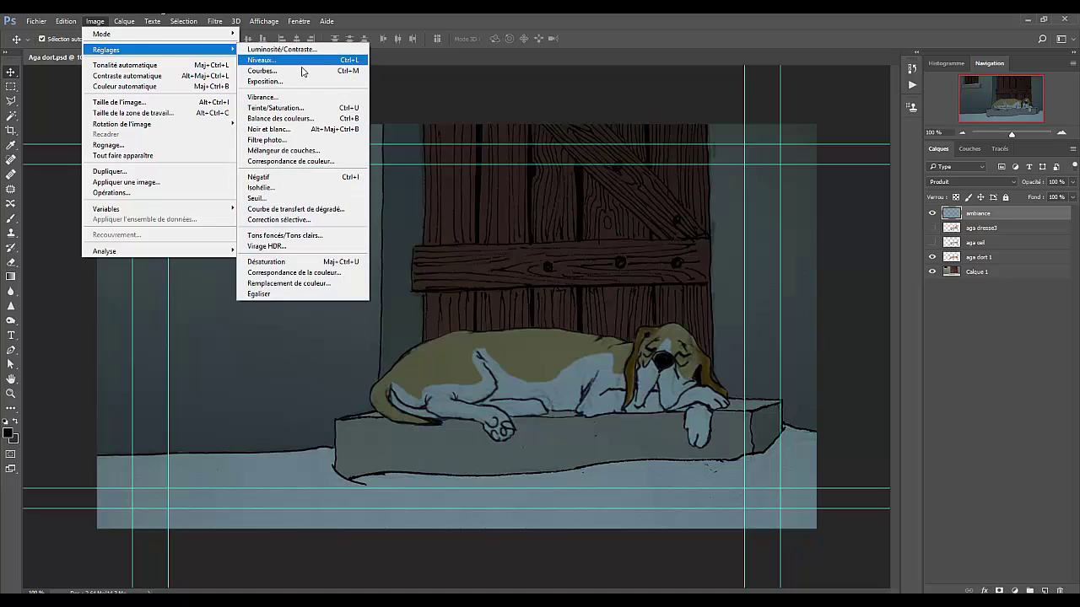
{"action": "left_click", "coordinate": [278, 108]}
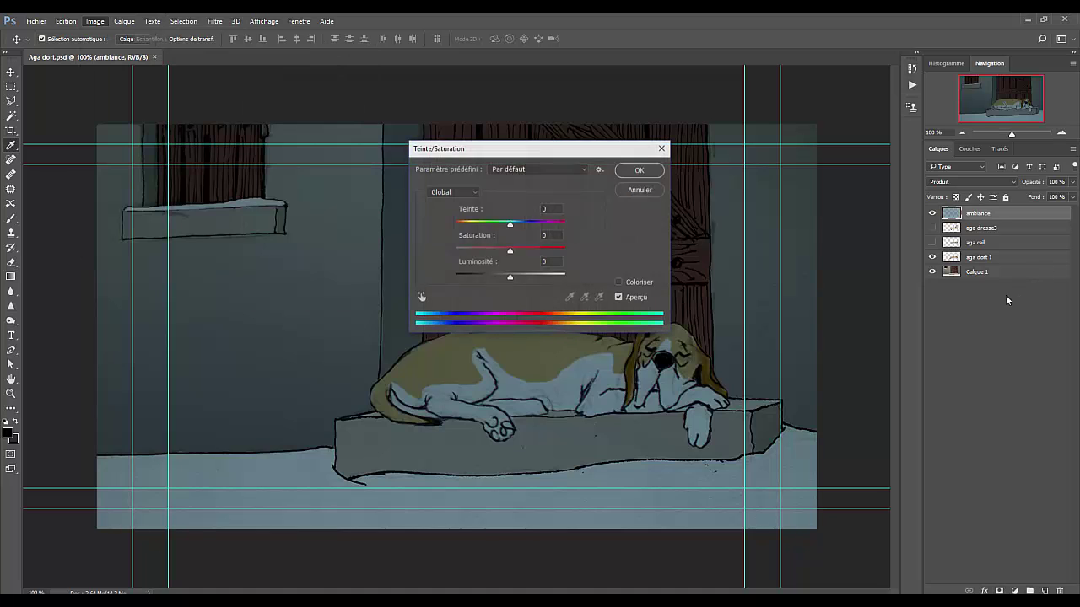
{"action": "left_click_drag", "start_coordinate": [591, 150], "coordinate": [467, 32]}
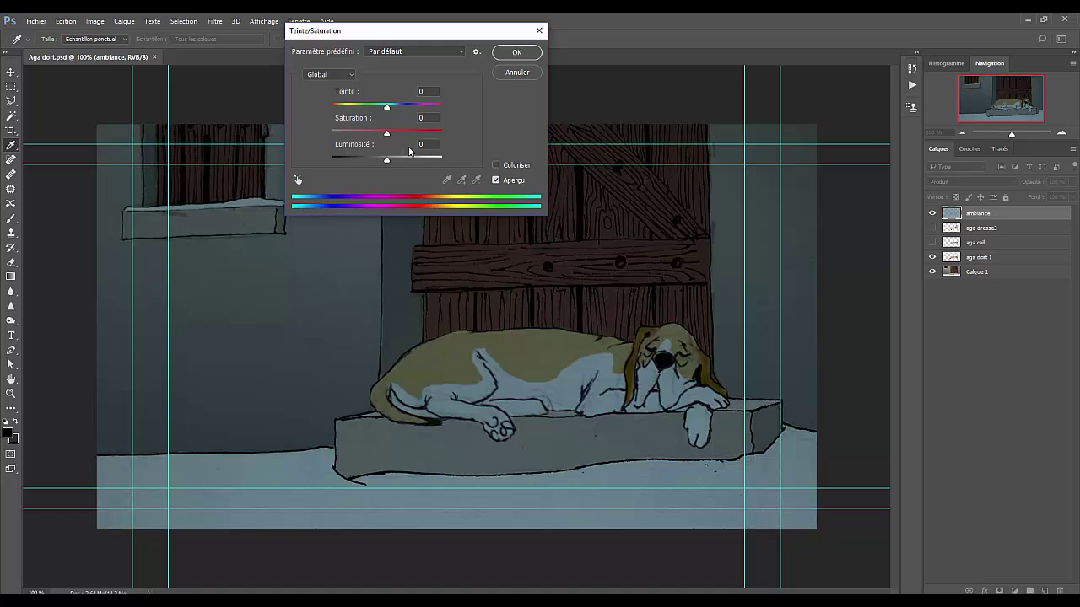
{"action": "mouse_move", "coordinate": [387, 107]}
{"action": "left_mouse_down"}
{"action": "mouse_move", "coordinate": [403, 108]}
{"action": "mouse_move", "coordinate": [369, 137]}
{"action": "mouse_move", "coordinate": [400, 138]}
{"action": "mouse_move", "coordinate": [400, 108]}
{"action": "left_mouse_up"}
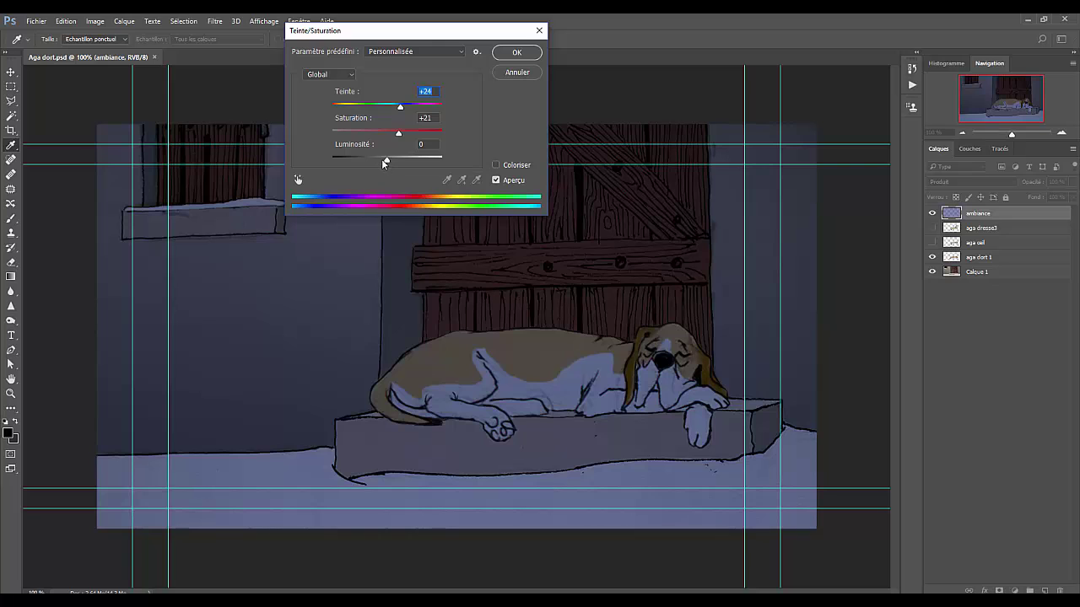
{"action": "left_click_drag", "start_coordinate": [388, 160], "coordinate": [379, 160]}
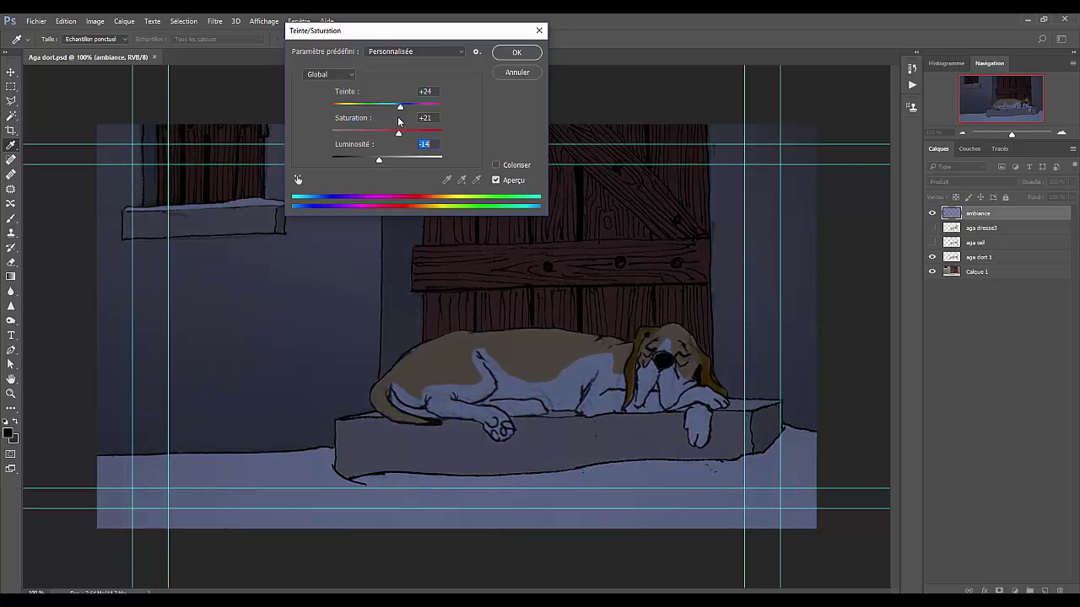
- Refine the ambiance layer's adjustment to hue +33, saturation +20 and lightness -22, and apply it
{"action": "mouse_move", "coordinate": [401, 108]}
{"action": "left_mouse_down"}
{"action": "mouse_move", "coordinate": [399, 135]}
{"action": "mouse_move", "coordinate": [377, 139]}
{"action": "mouse_move", "coordinate": [415, 108]}
{"action": "mouse_move", "coordinate": [405, 111]}
{"action": "left_mouse_up"}
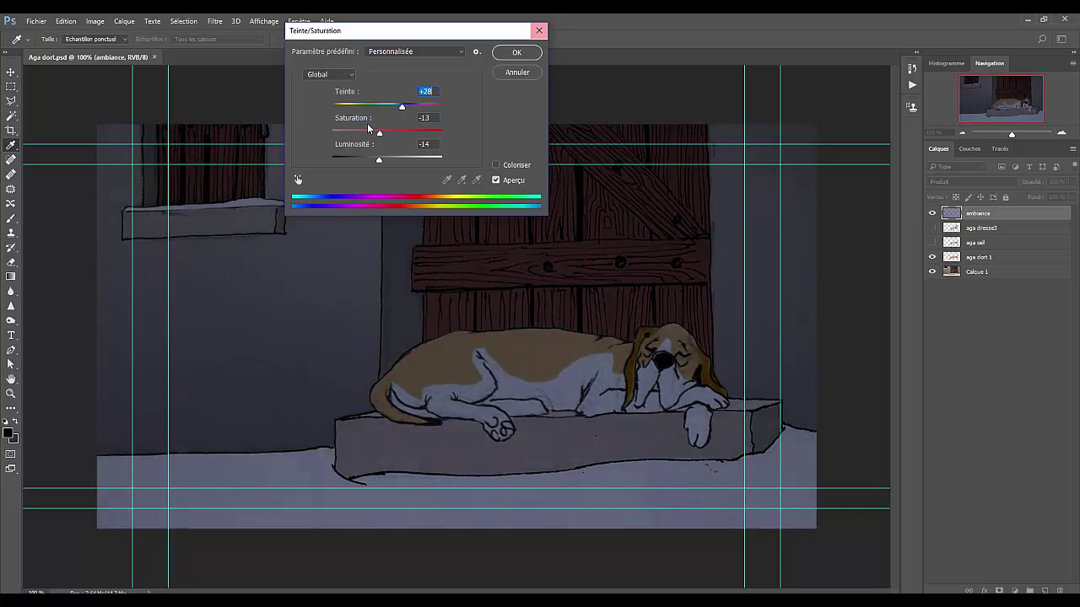
{"action": "mouse_move", "coordinate": [403, 107]}
{"action": "left_mouse_down"}
{"action": "mouse_move", "coordinate": [367, 135]}
{"action": "mouse_move", "coordinate": [415, 139]}
{"action": "mouse_move", "coordinate": [399, 138]}
{"action": "mouse_move", "coordinate": [406, 109]}
{"action": "left_mouse_up"}
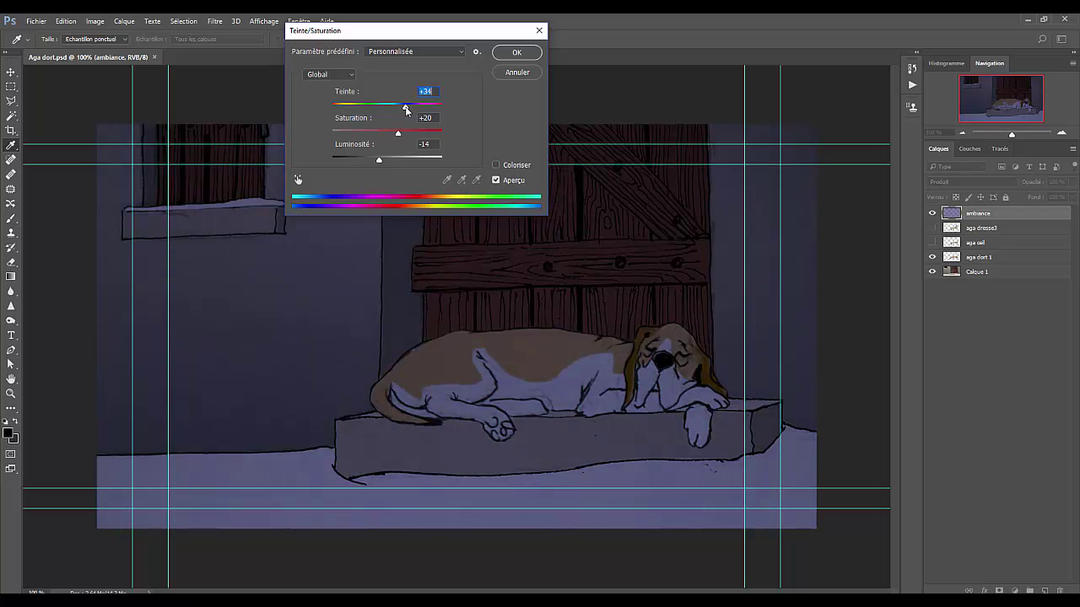
{"action": "left_click_drag", "start_coordinate": [380, 158], "coordinate": [375, 160]}
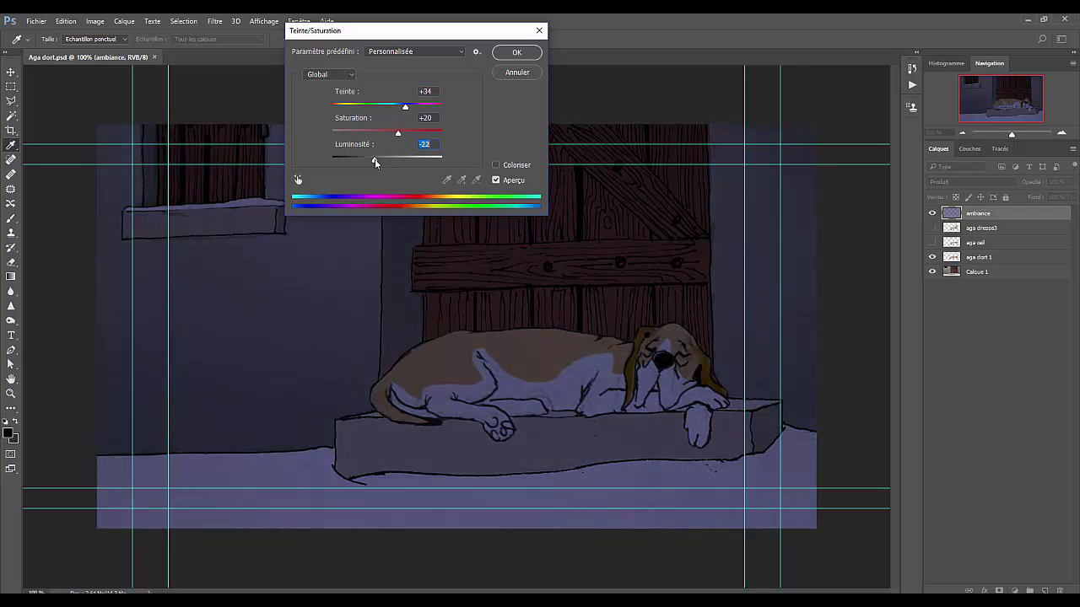
{"action": "mouse_move", "coordinate": [403, 109]}
{"action": "left_mouse_down"}
{"action": "mouse_move", "coordinate": [417, 110]}
{"action": "mouse_move", "coordinate": [406, 110]}
{"action": "left_mouse_up"}
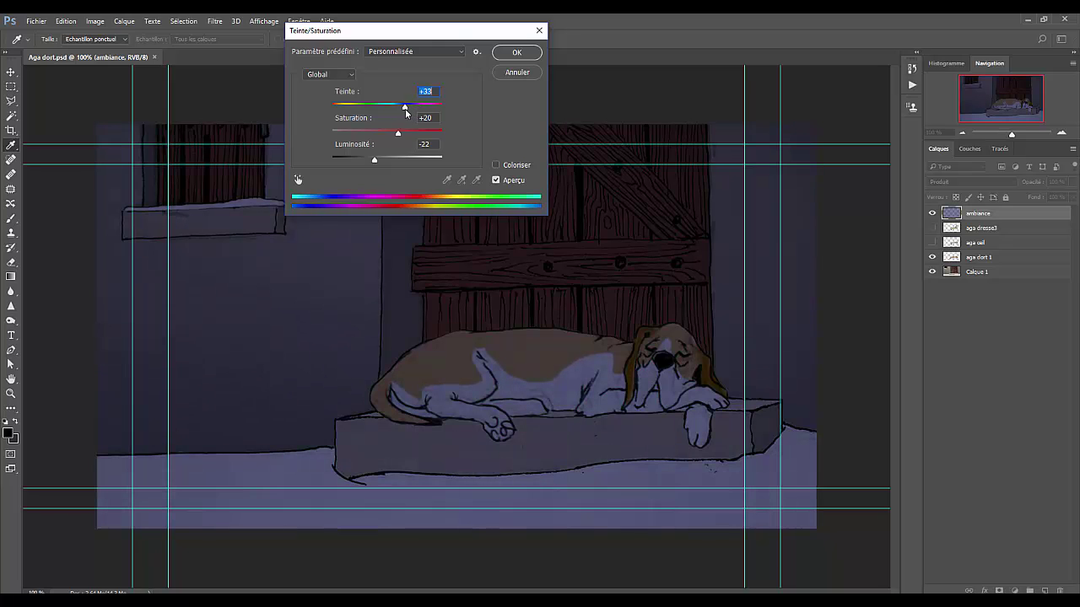
{"action": "left_click", "coordinate": [516, 54]}
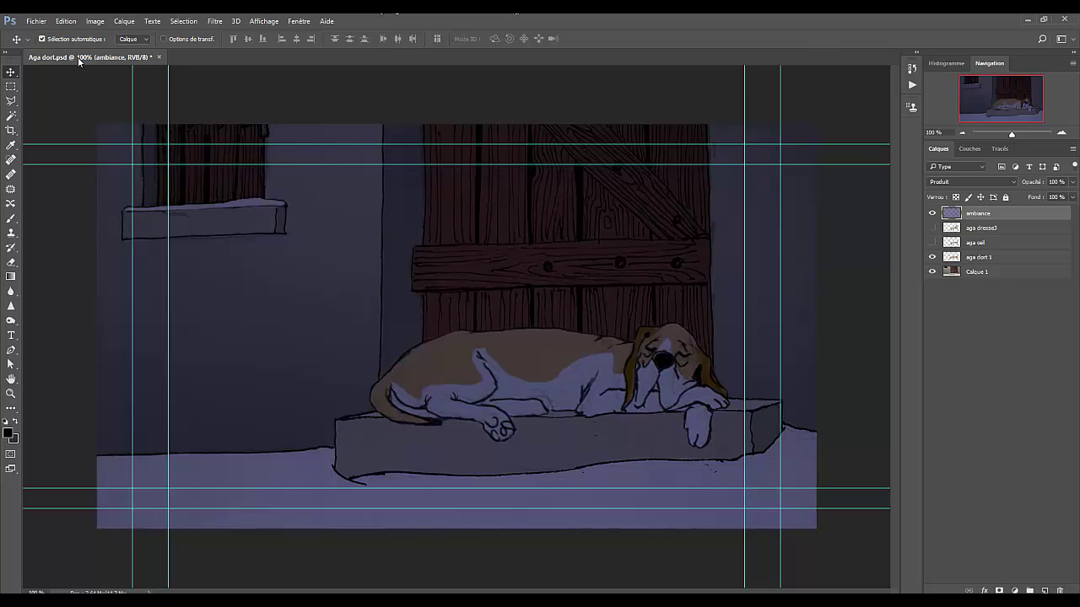
- Quit Photoshop and save the modified Aga dort.psd
{"action": "left_click", "coordinate": [37, 21]}
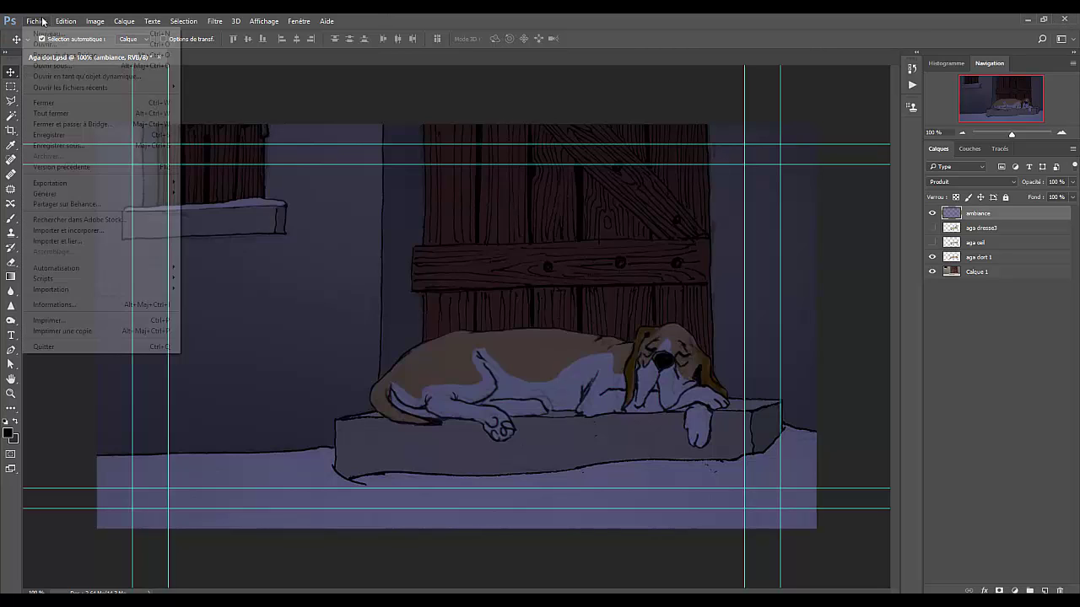
{"action": "left_click", "coordinate": [48, 347]}
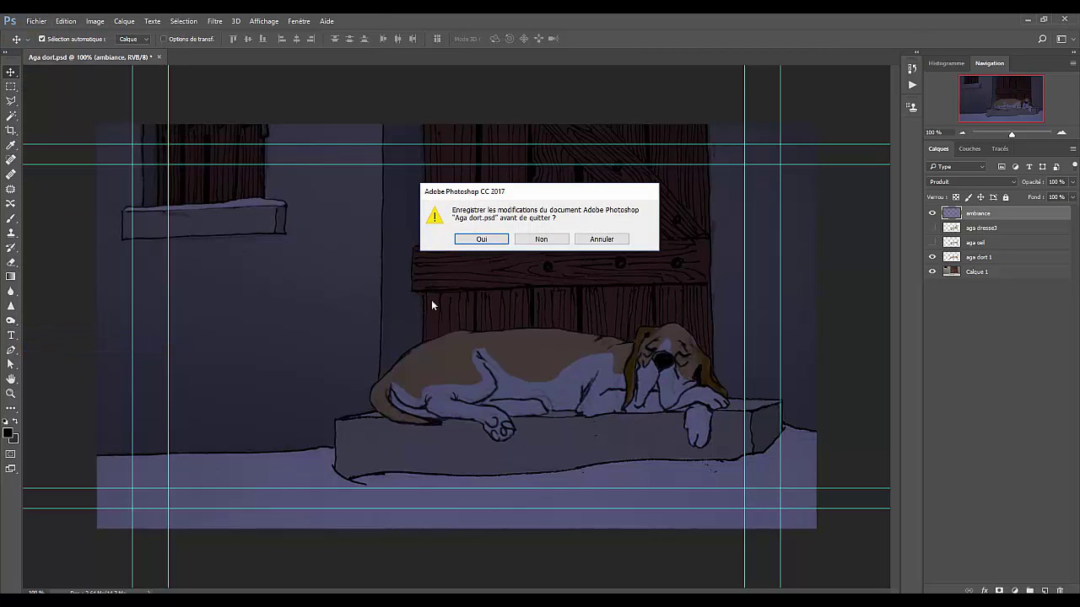
{"action": "left_click", "coordinate": [481, 240]}
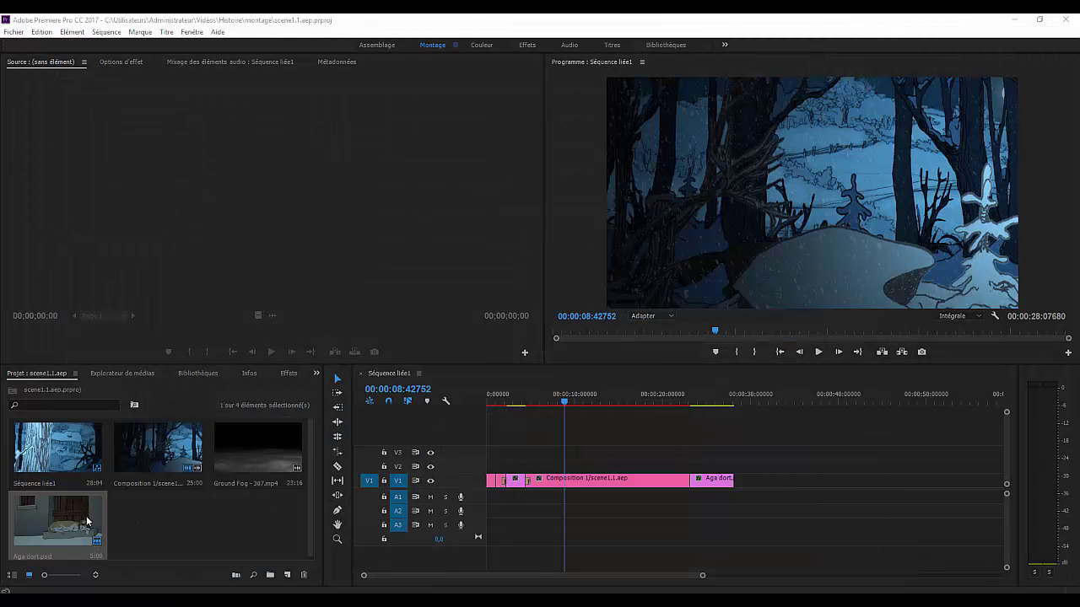
- Check the recoloured Aga dort.psd in the Premiere Pro project and play its final clip in the sequence
{"action": "left_click", "coordinate": [52, 527]}
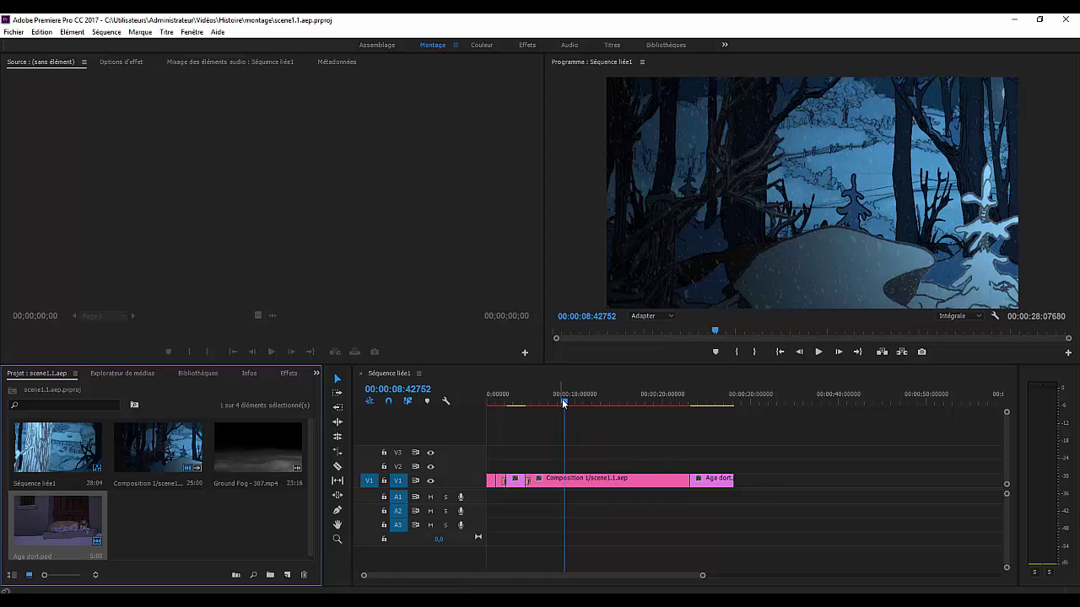
{"action": "left_click_drag", "start_coordinate": [595, 406], "coordinate": [695, 409]}
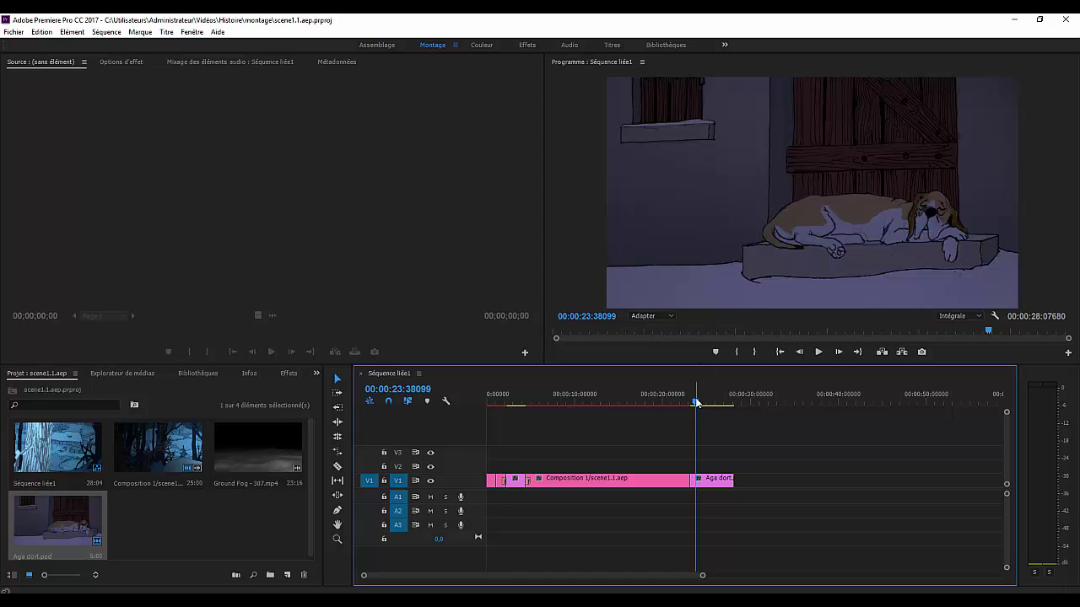
{"action": "left_click", "coordinate": [819, 353]}
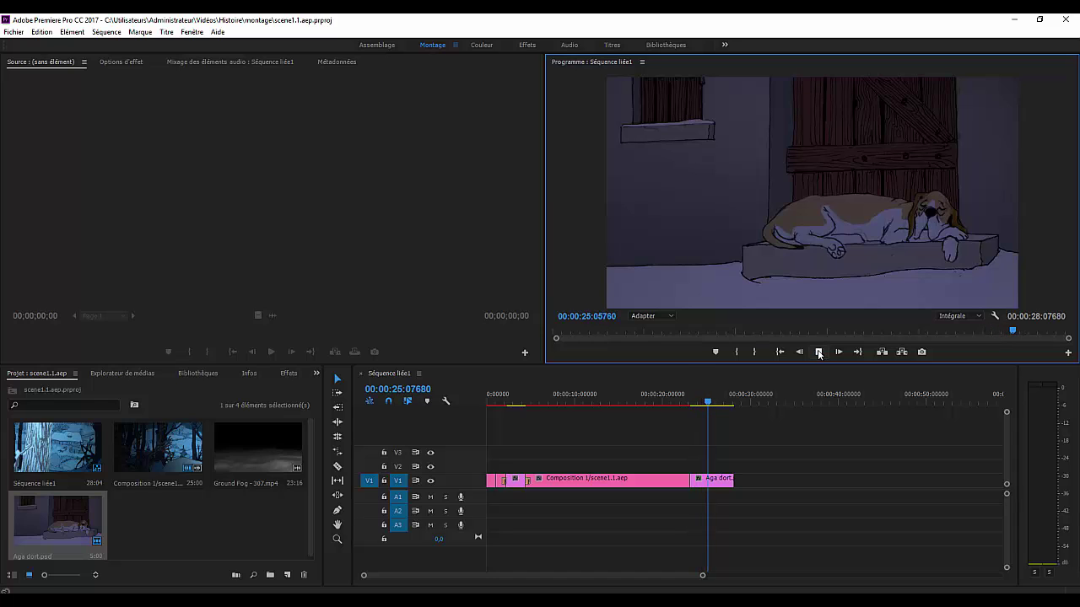
{"action": "left_click", "coordinate": [818, 352]}
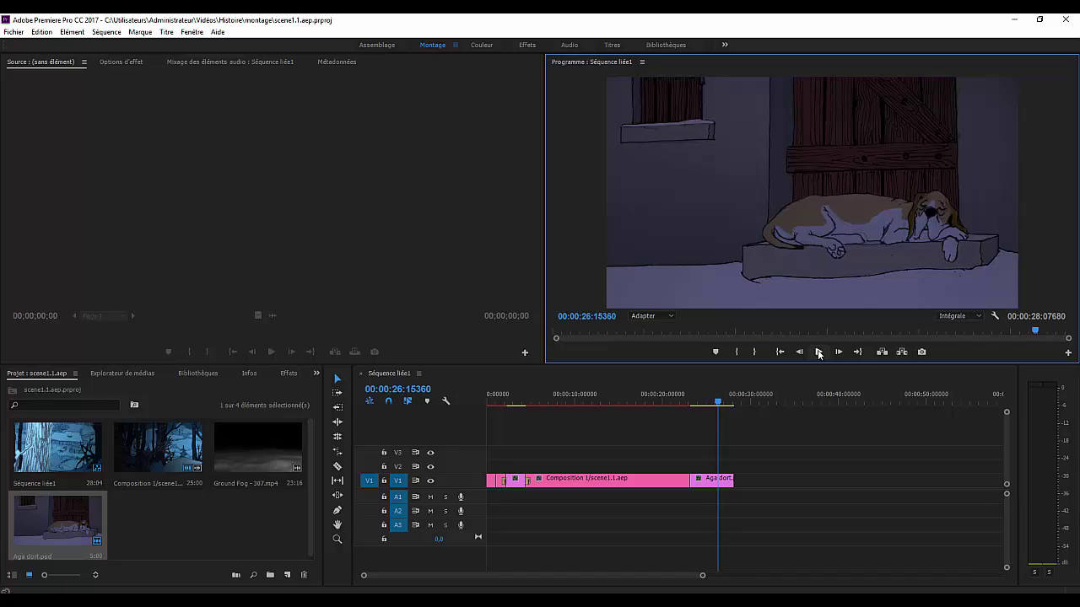
{"action": "left_click", "coordinate": [818, 353]}
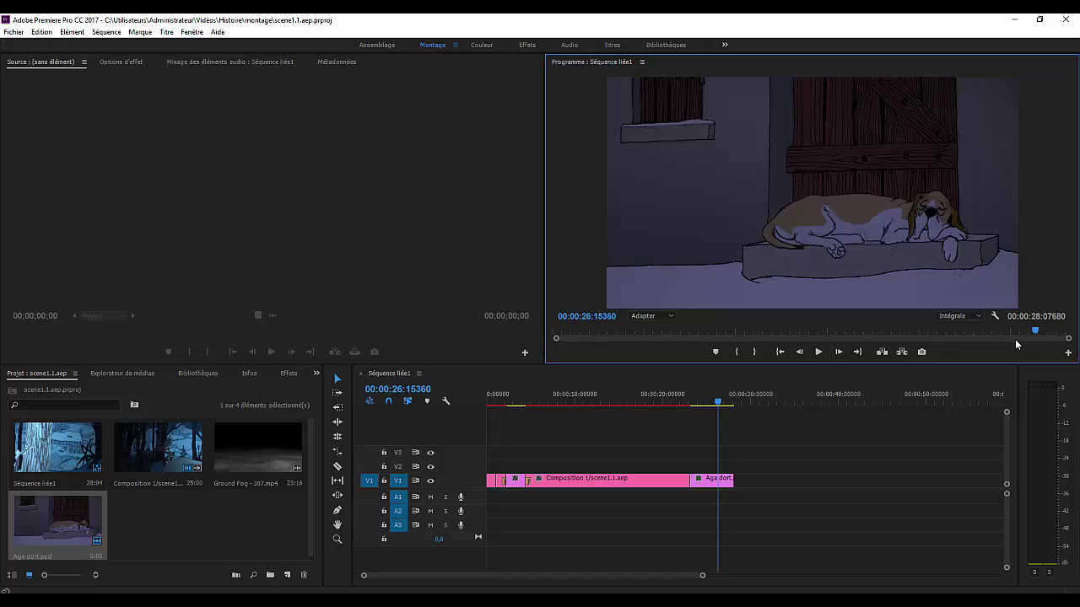